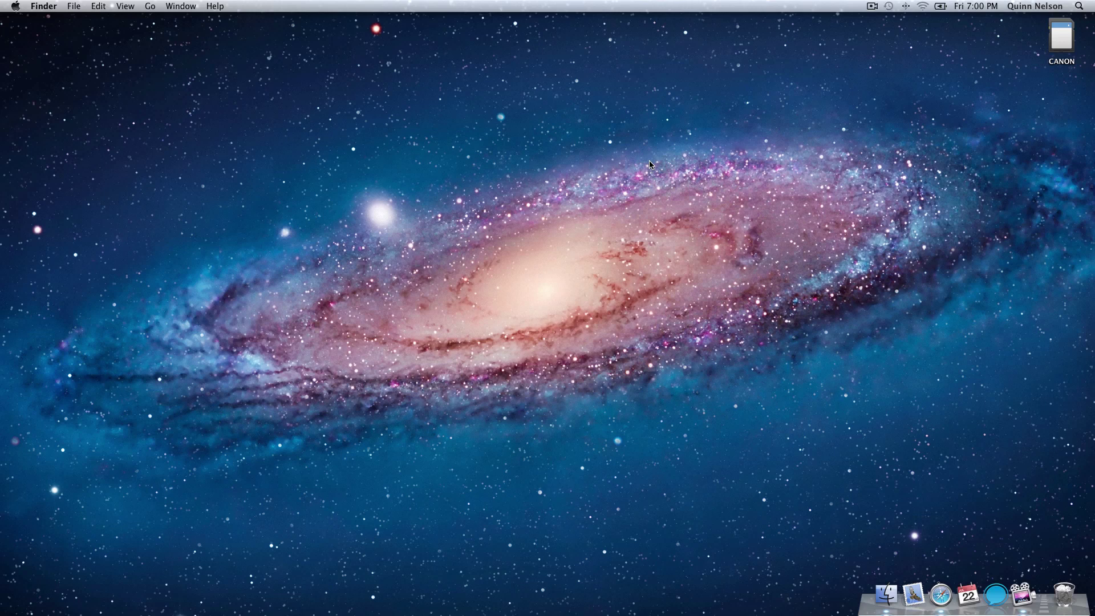
Open Mission Control twice, each time exiting back to the galaxy wallpaper desktop
key("ctrl+Up")
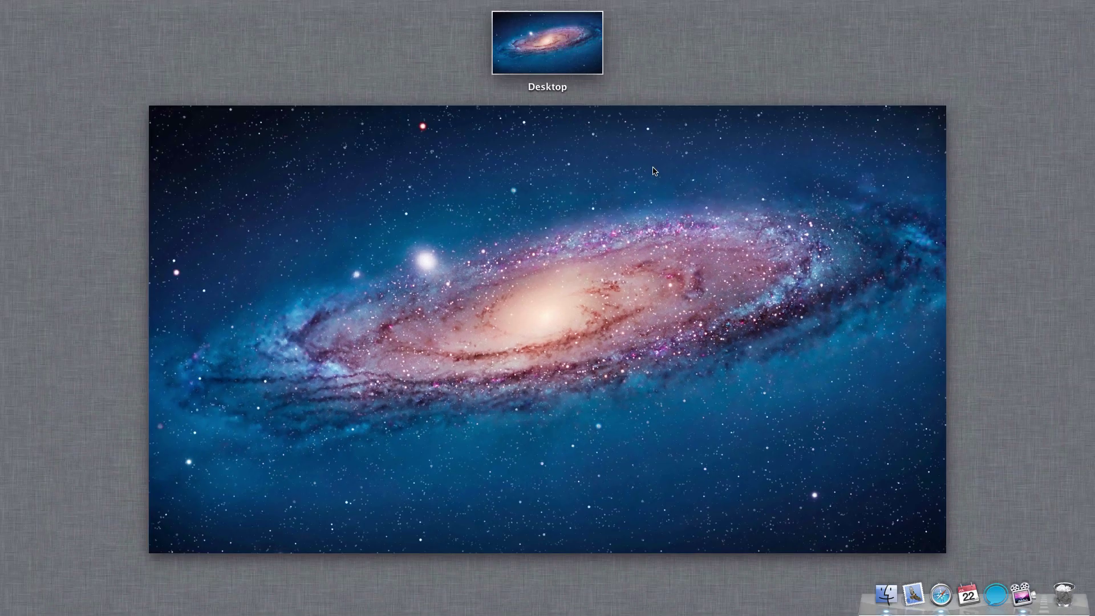
left_click(705, 201)
key("ctrl+Up")
left_click(255, 87)
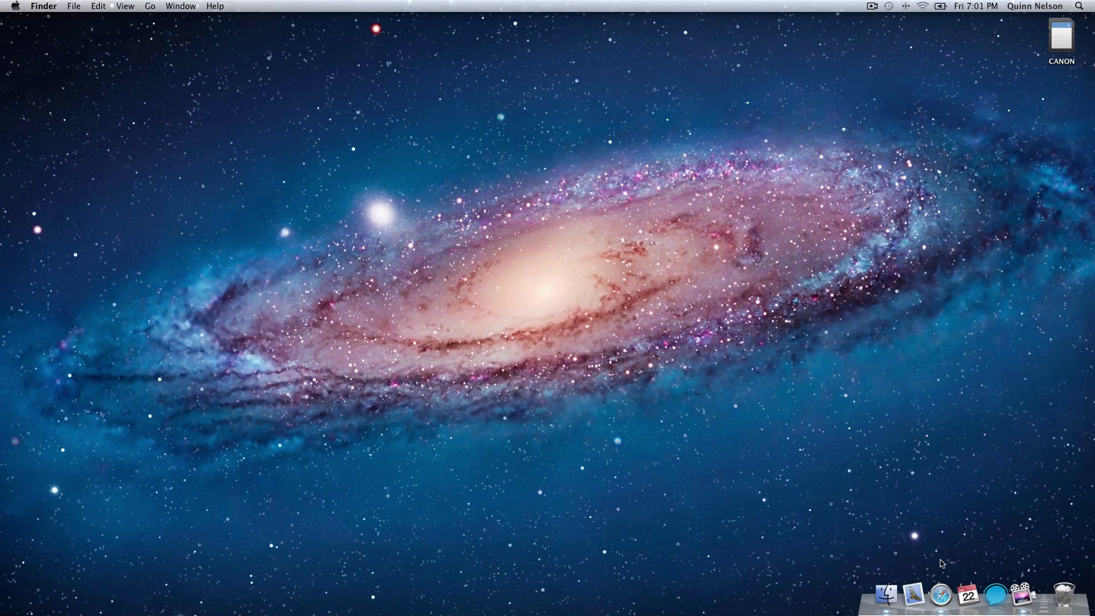
Launch Safari to whatsmyscreenresolution.com, which reports 1920x1080, and show it in Mission Control
left_click(942, 596)
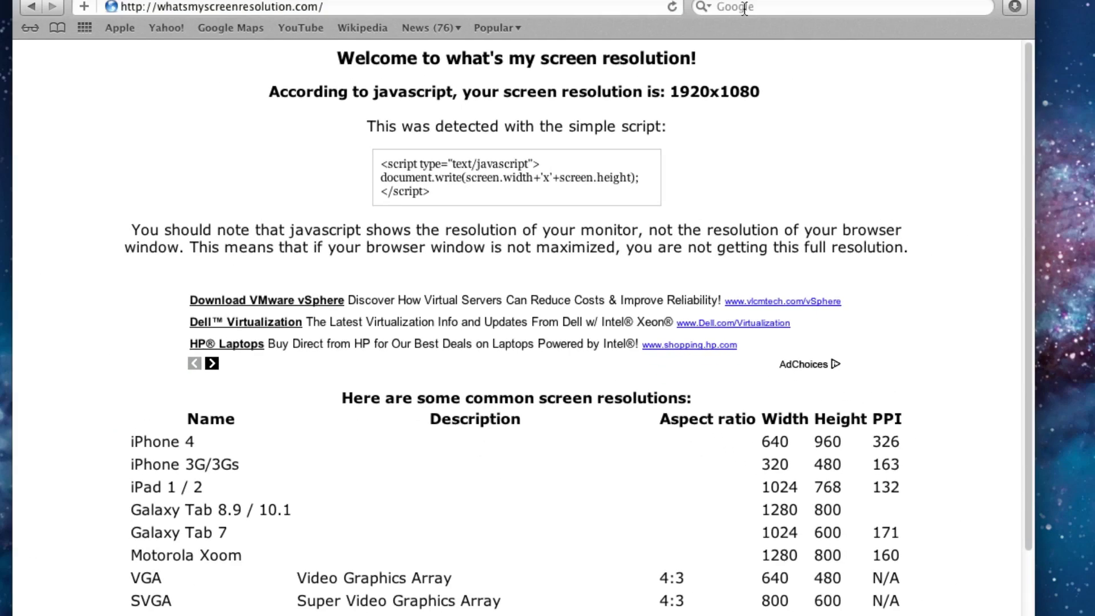
left_click(745, 10)
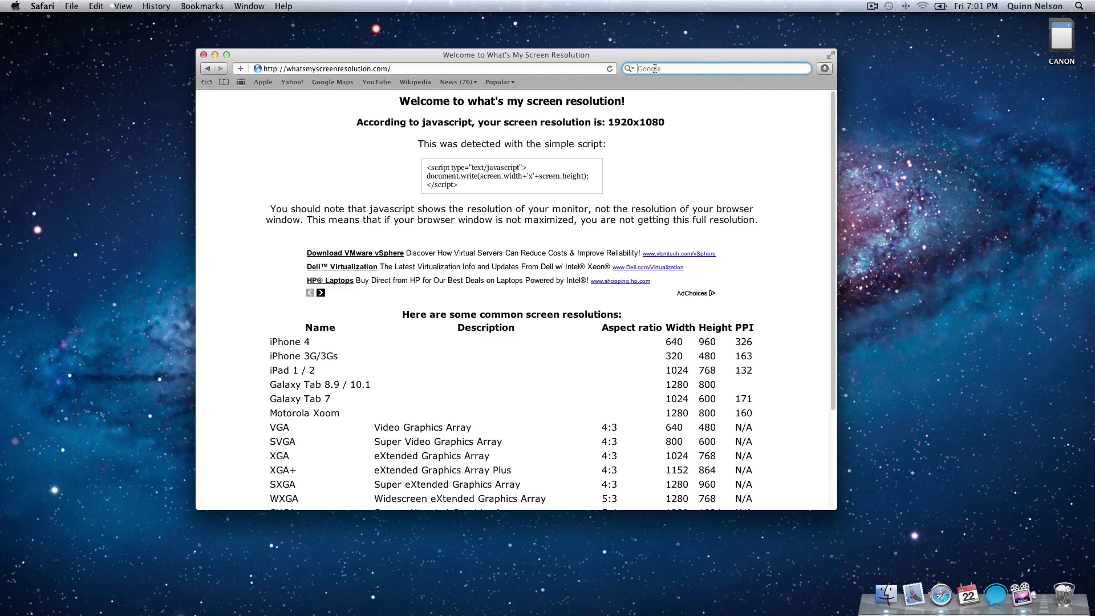
key("ctrl+Up")
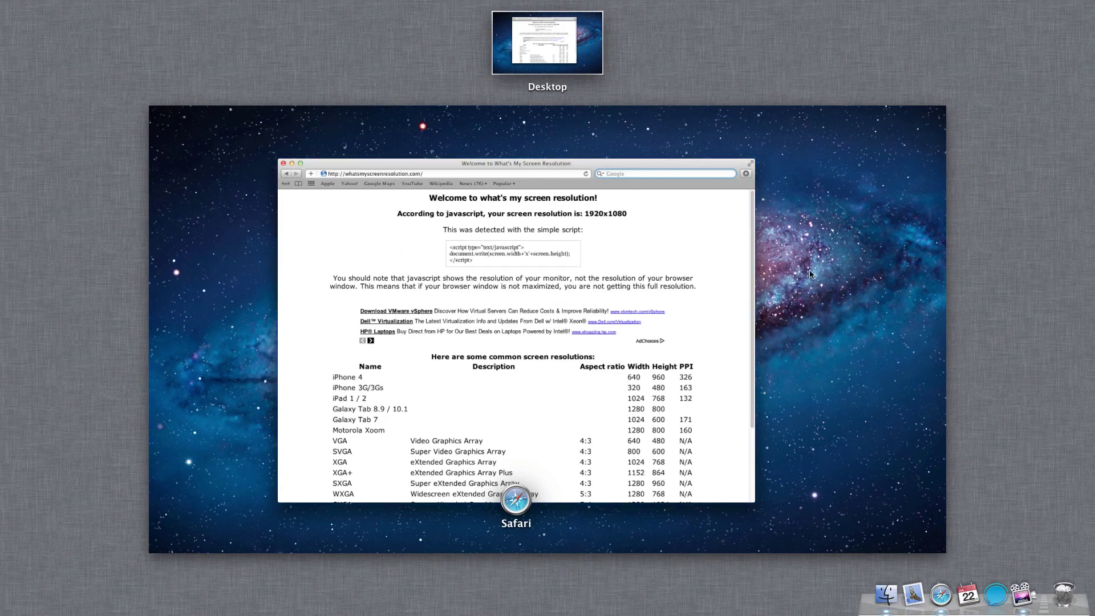
Search Google for 'pattern' and switch to image results
key("ctrl+Up")
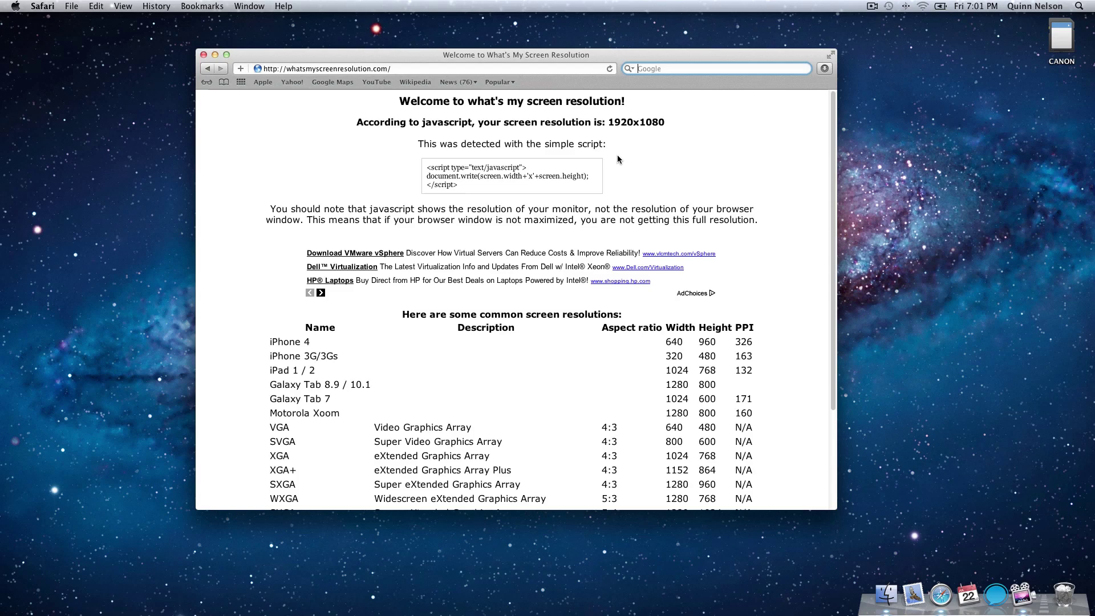
type("pattern")
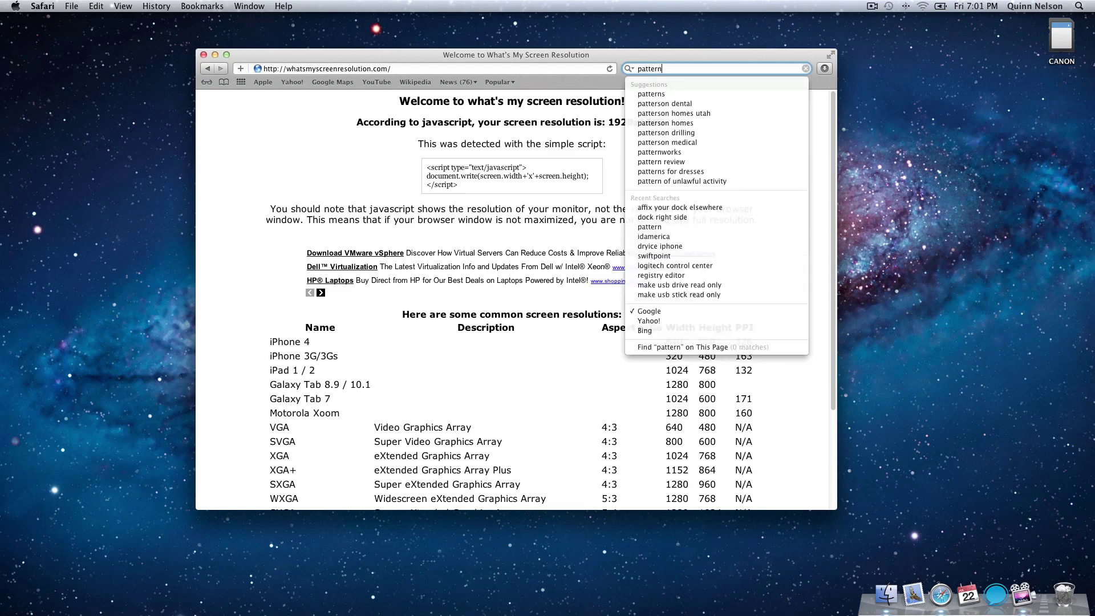
key("Return")
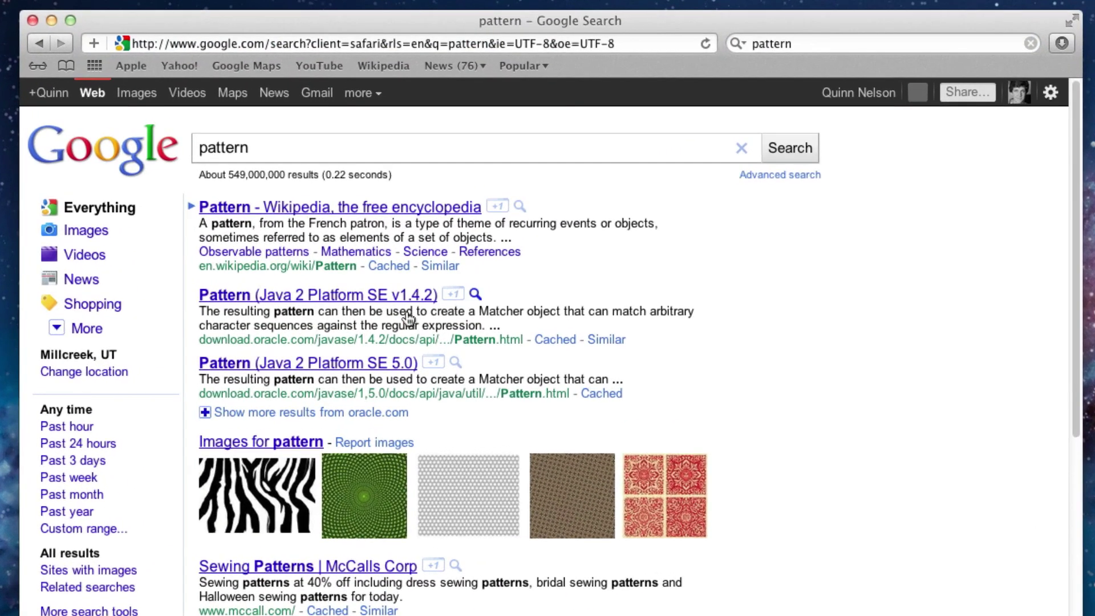
left_click(137, 92)
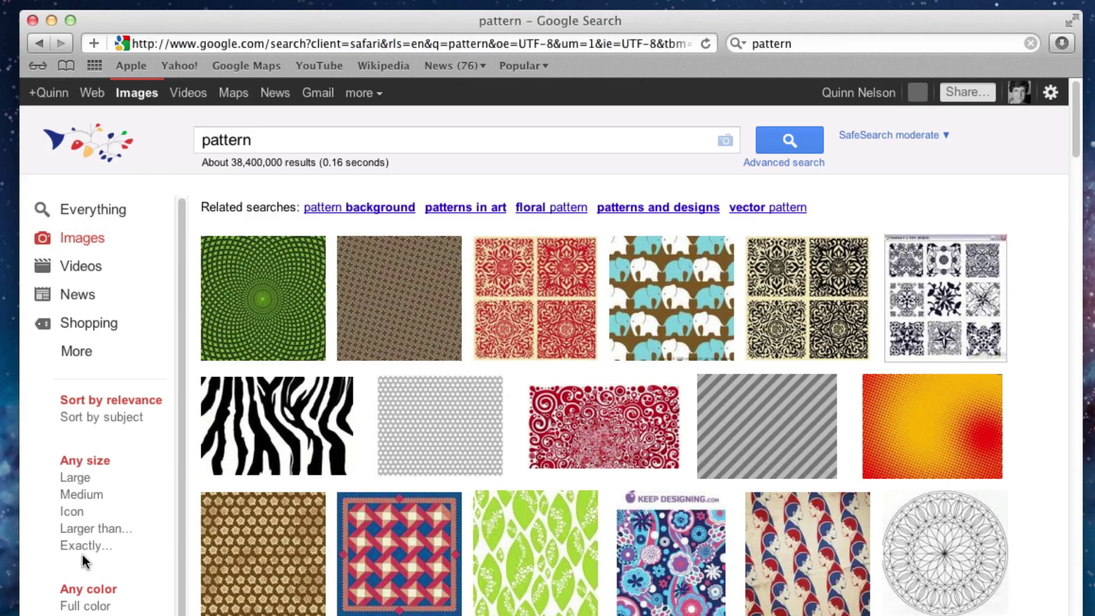
Filter the image results to an exact size of 1920 × 1080
left_click(82, 546)
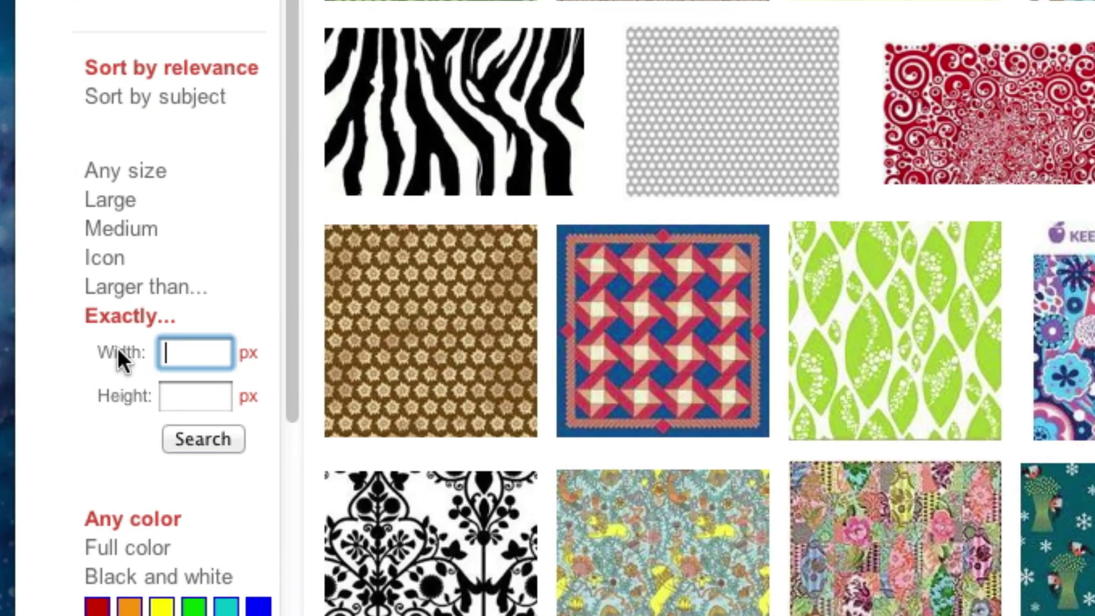
type("1920")
key("Tab")
type("1")
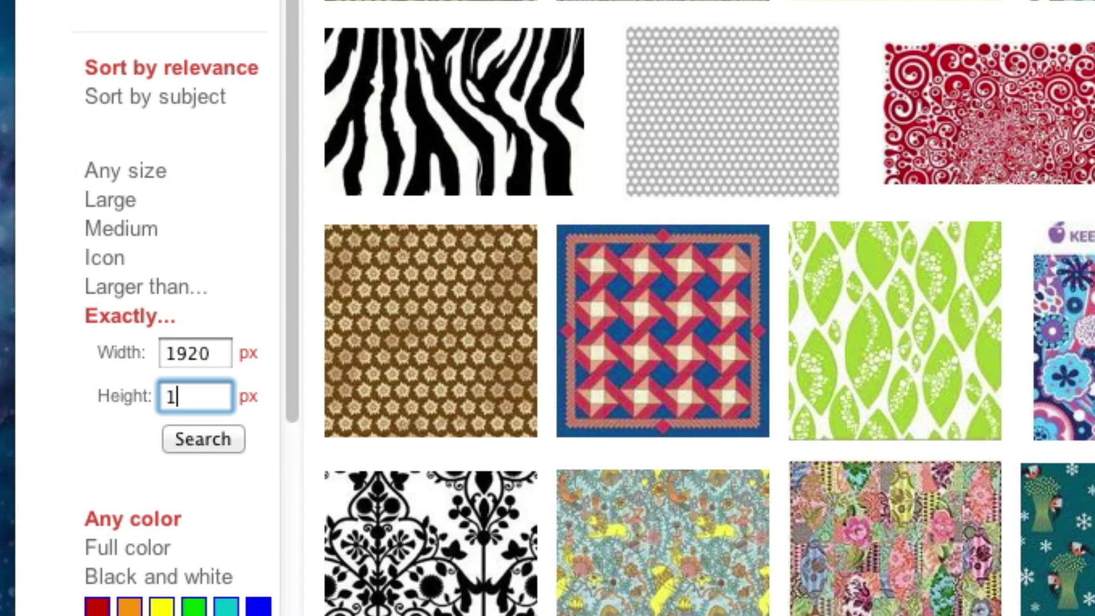
type("80")
key("BackSpace")
type("0")
key("BackSpace")
key("BackSpace")
type("080")
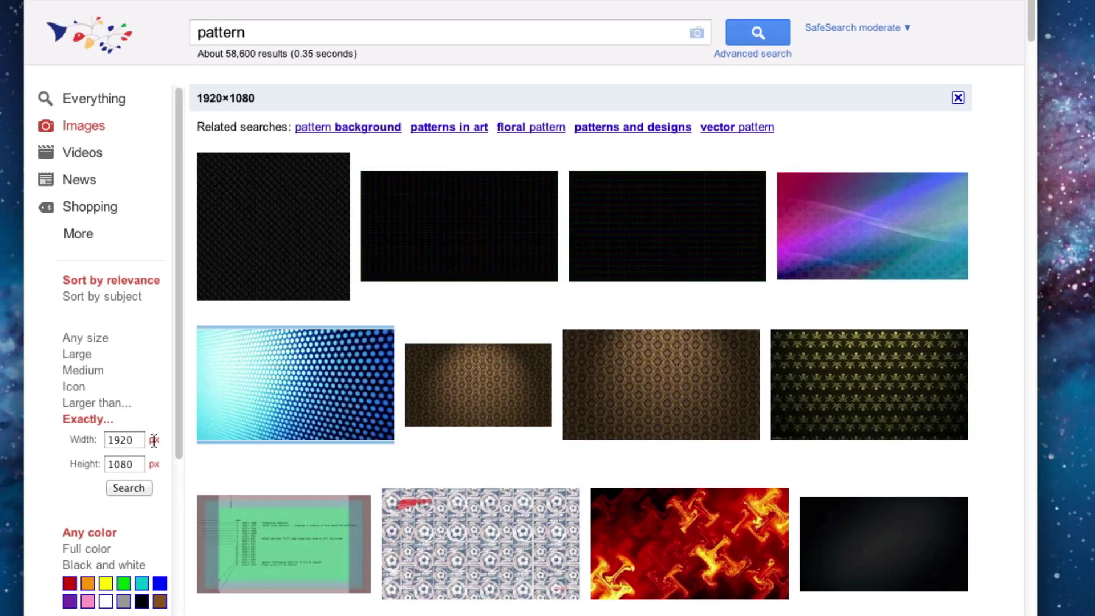
Limit the pattern images to black and browse the results
scroll(721, 447, "down", 3)
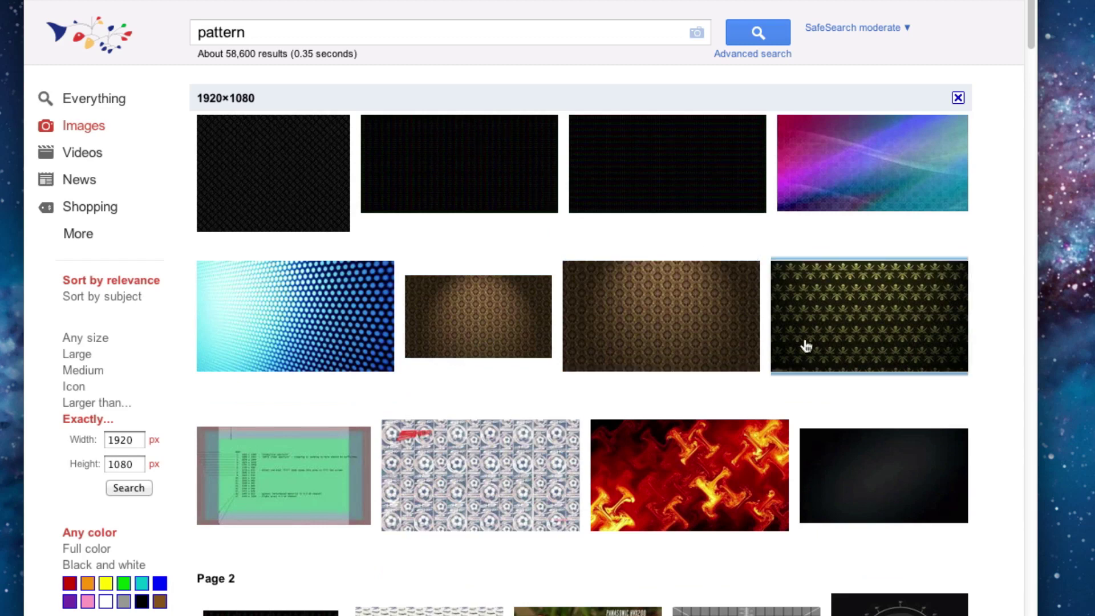
left_click(142, 601)
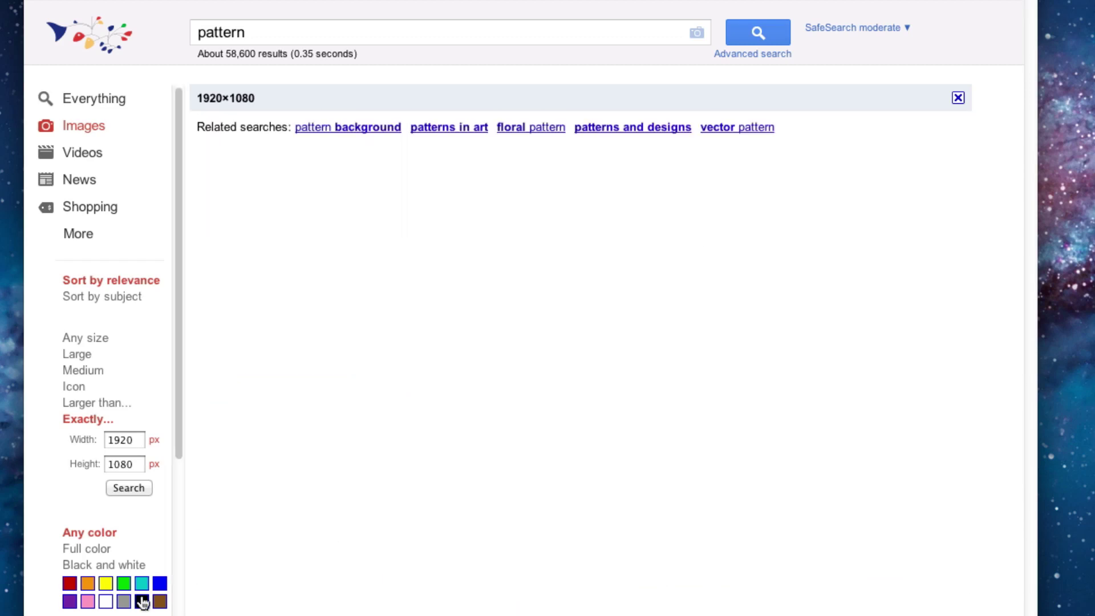
scroll(578, 326, "down", 1)
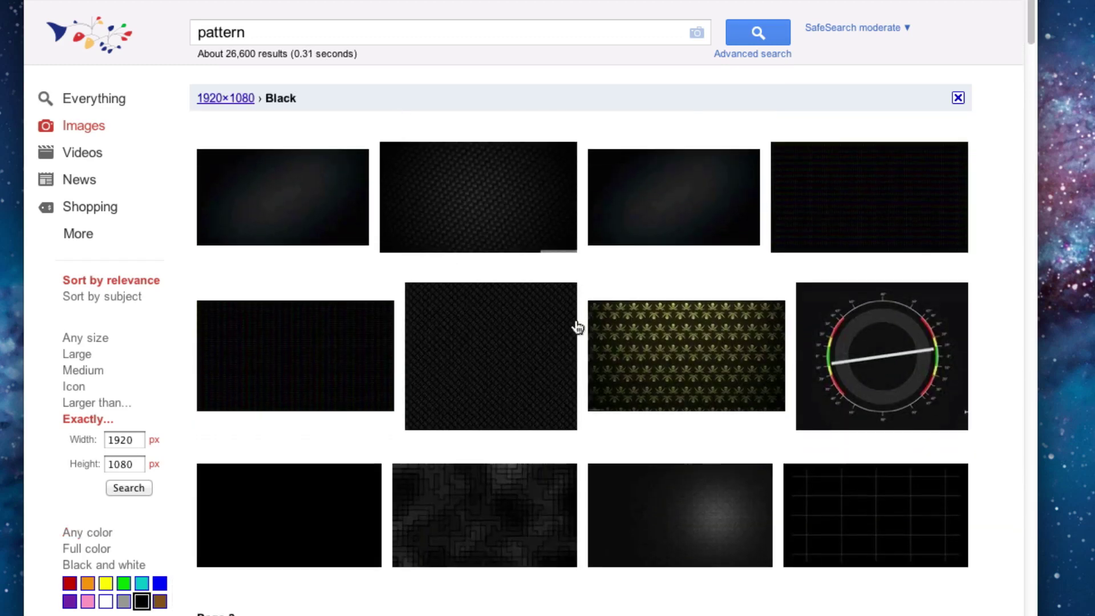
scroll(578, 327, "down", 1)
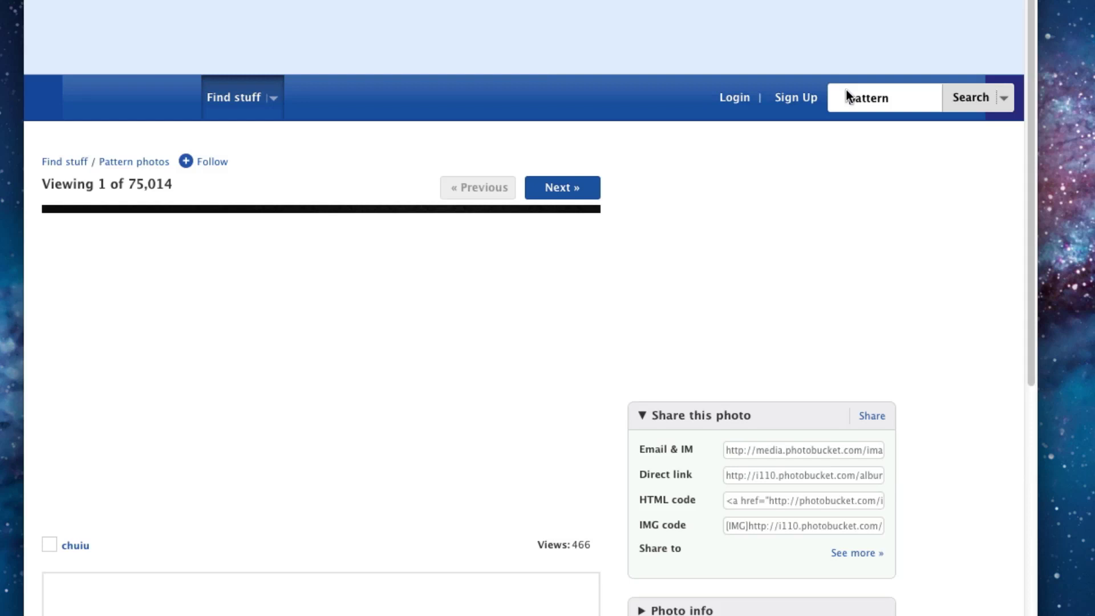
Drag the black damask image to the desktop as pattern3.jpg and hide Safari
scroll(440, 252, "down", 4)
right_click(336, 170)
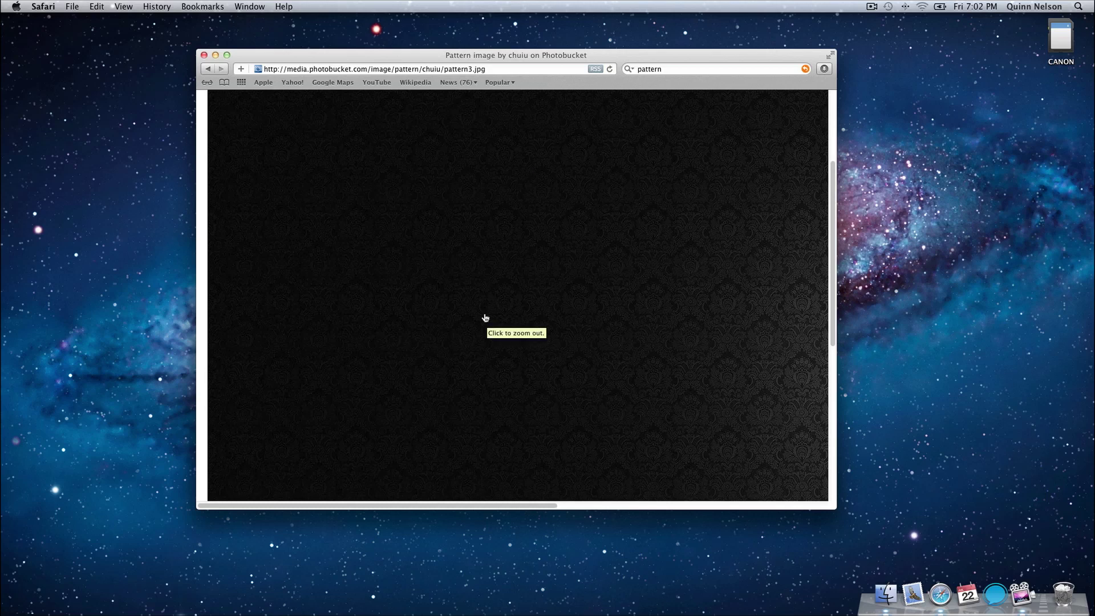
left_click_drag(481, 308, 1021, 111)
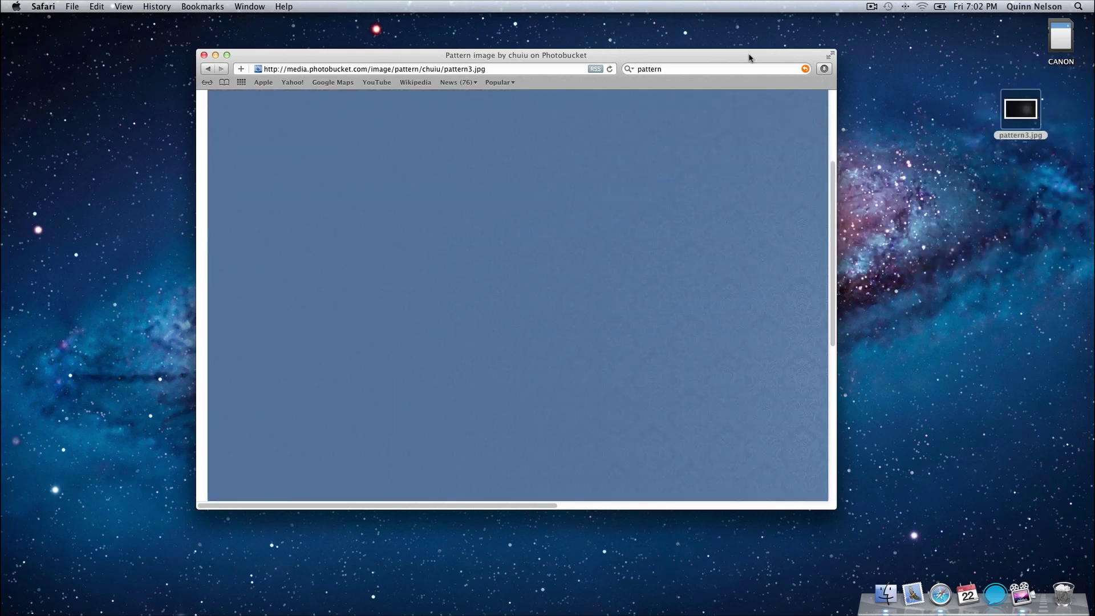
key("super+h")
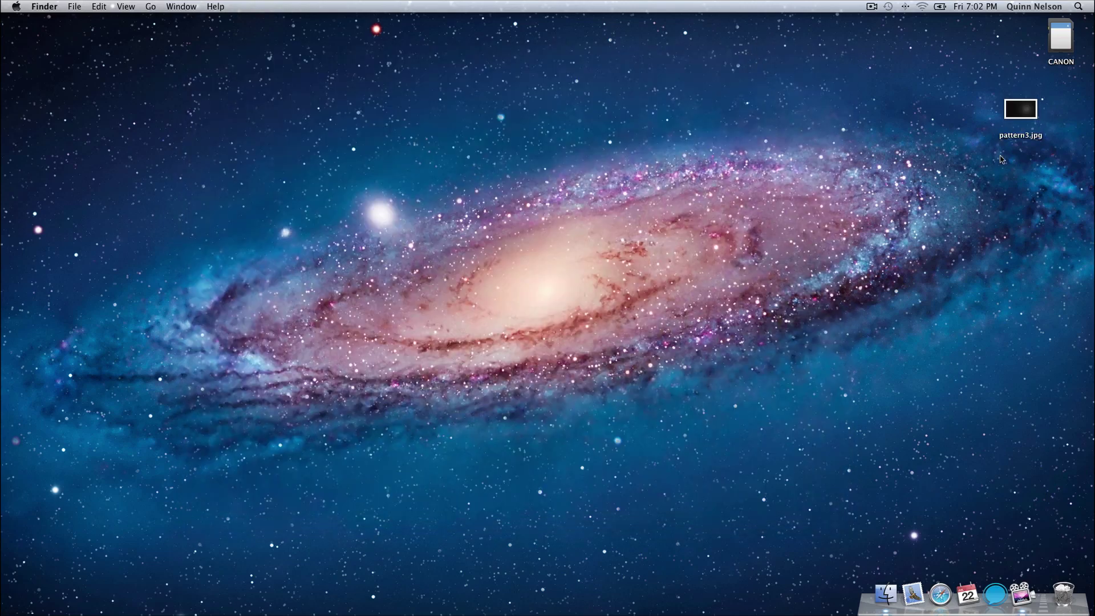
left_click_drag(1021, 108, 1053, 99)
Export pattern3.jpg from Preview as PNG named defaultdesktop.png, then quit Preview
left_click(1010, 216)
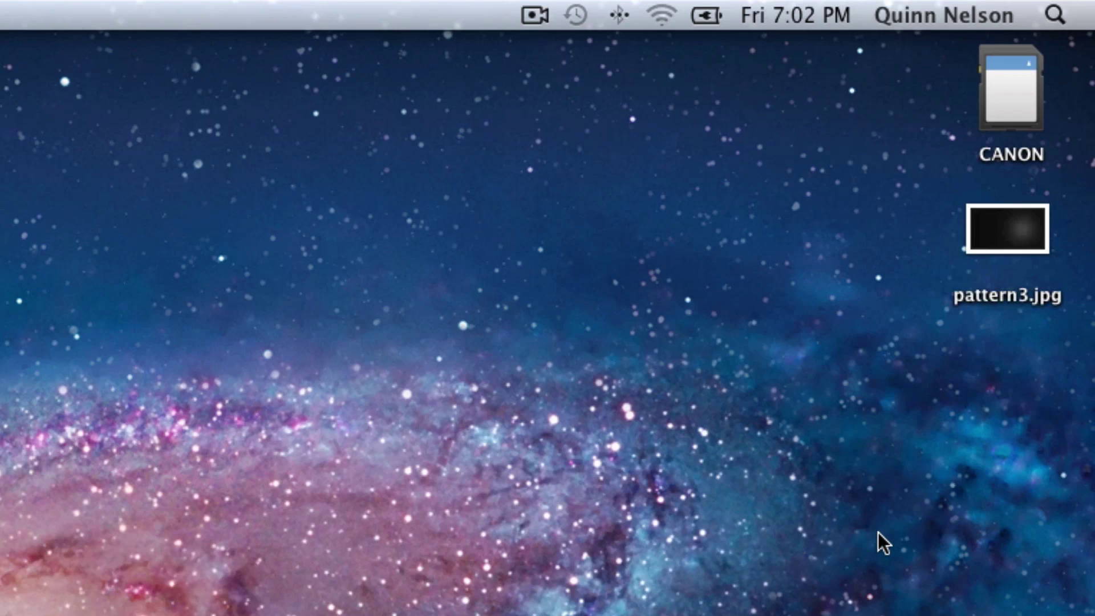
double_click(979, 256)
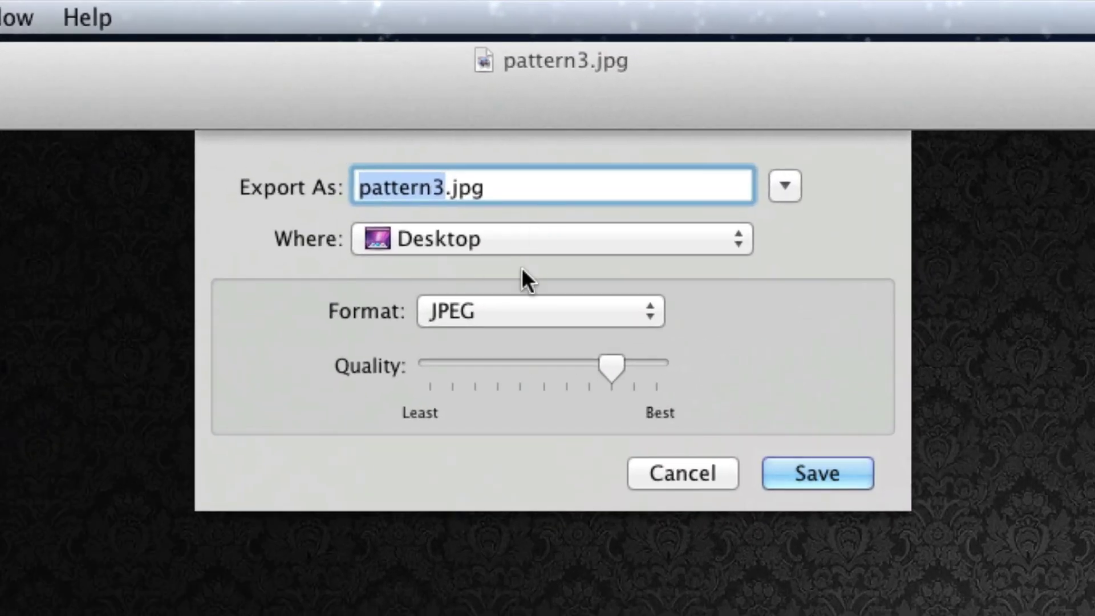
left_click(525, 288)
left_click(498, 402)
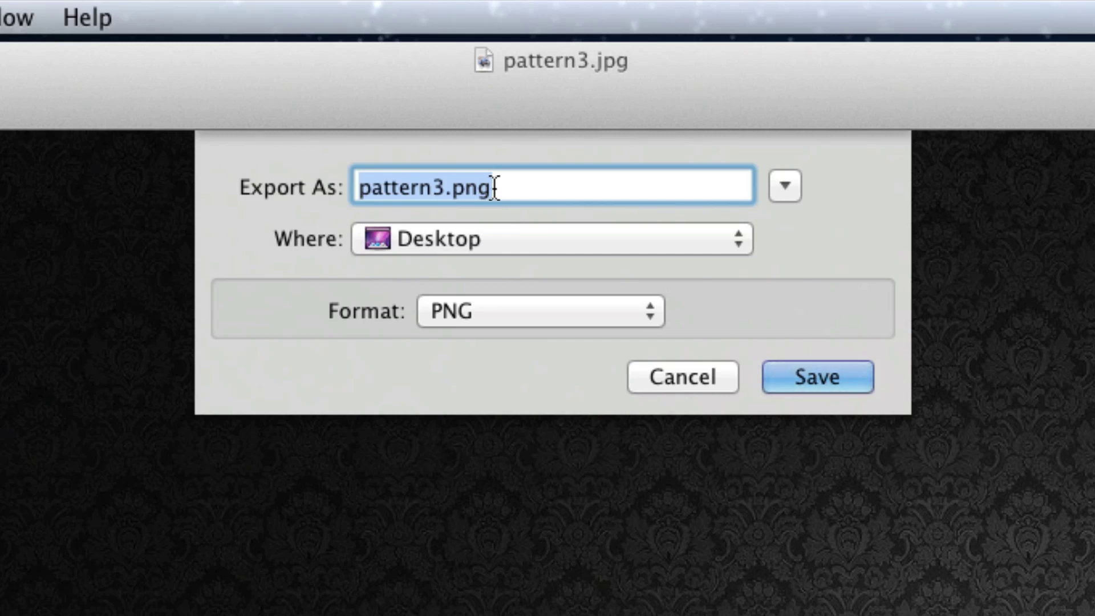
type("d")
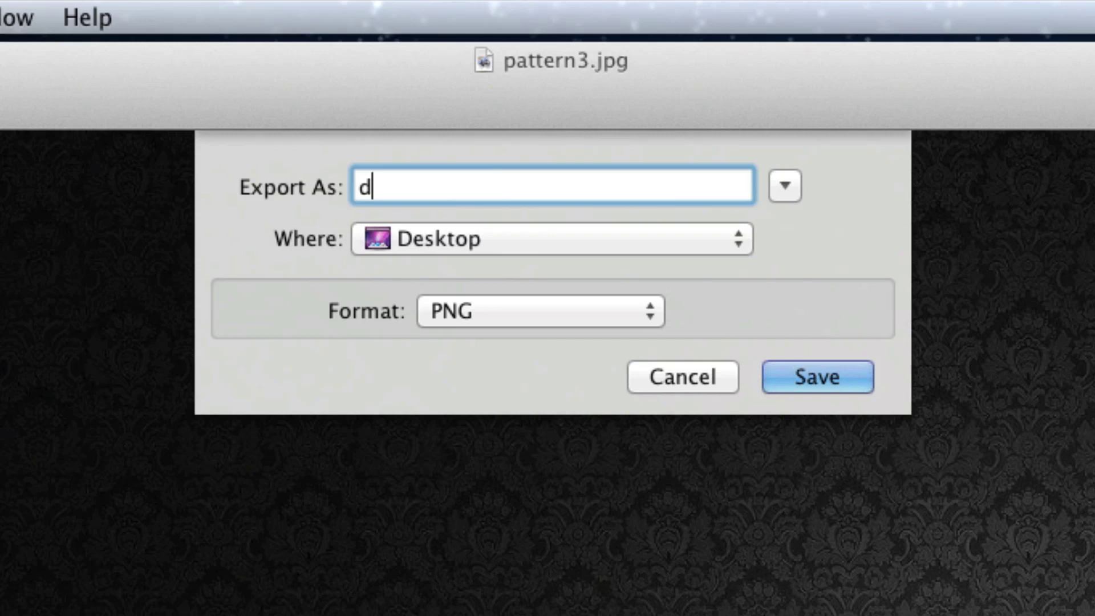
type("efaultdesk")
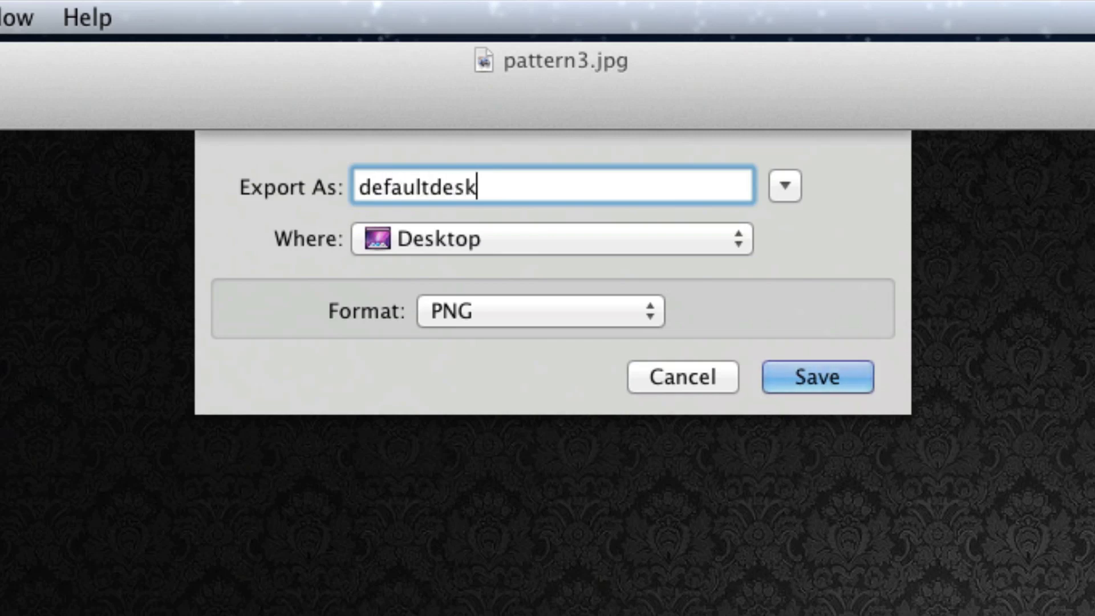
type("top.png")
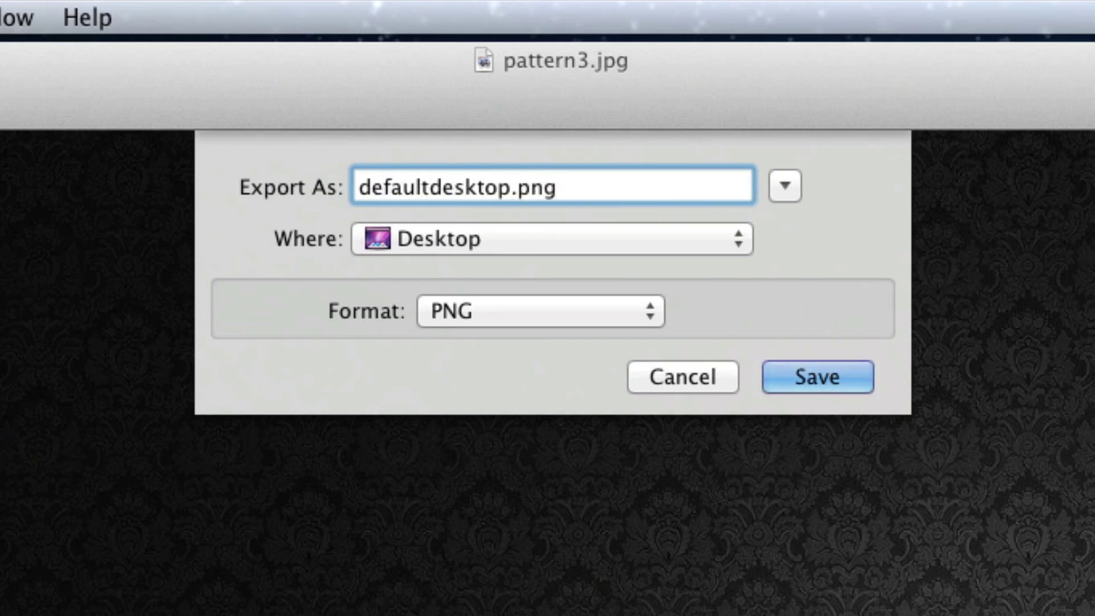
key("Return")
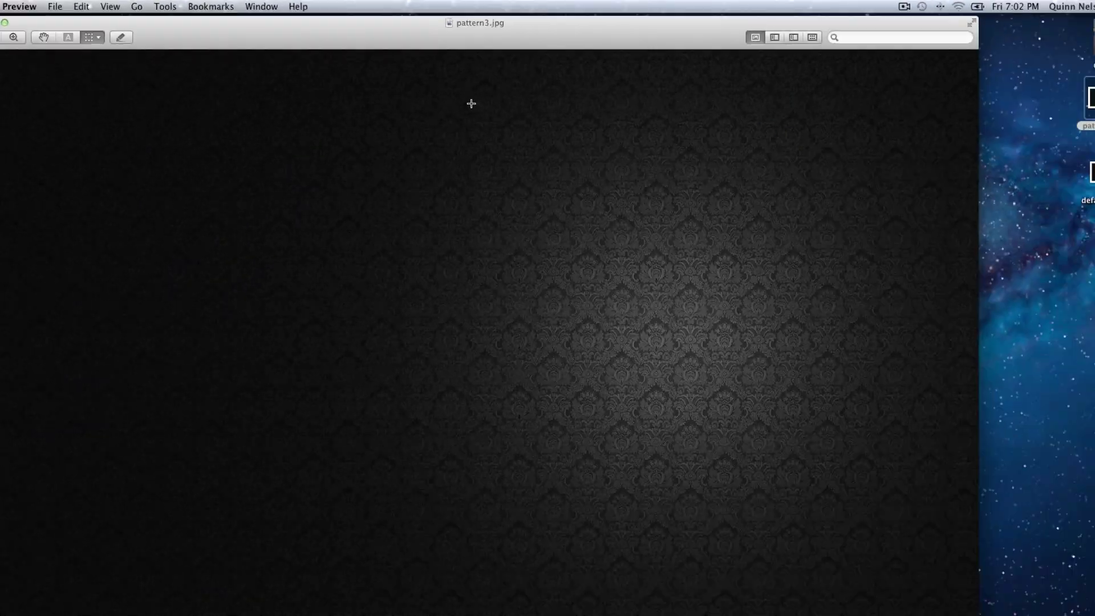
key("super+q")
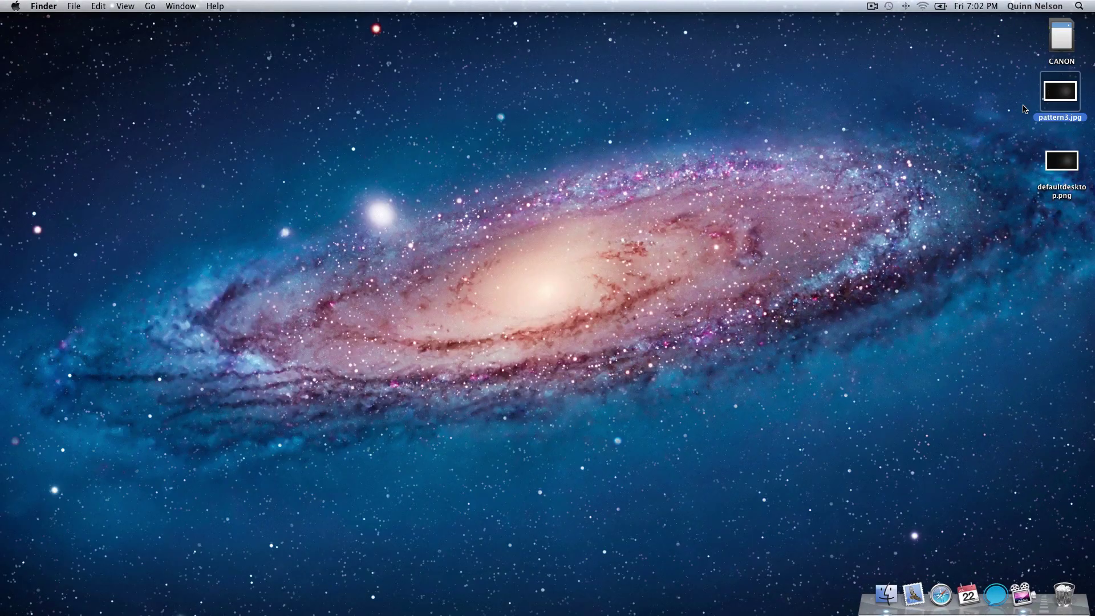
Clear the desktop selection and open a new Finder window from the Dock
left_click(1008, 113)
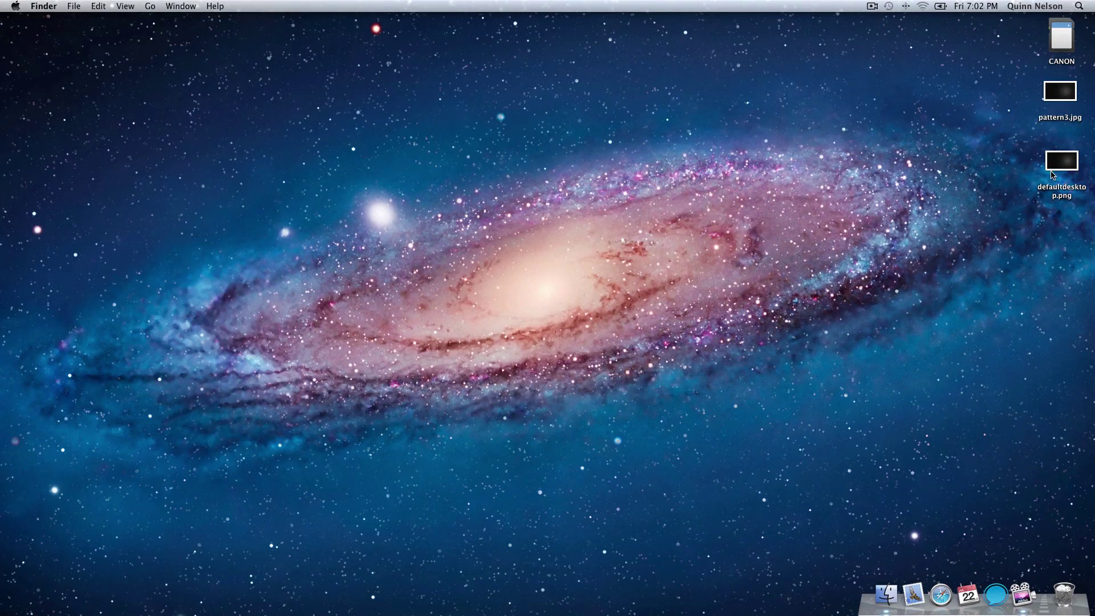
left_click(1054, 172)
left_click(892, 200)
left_click(892, 609)
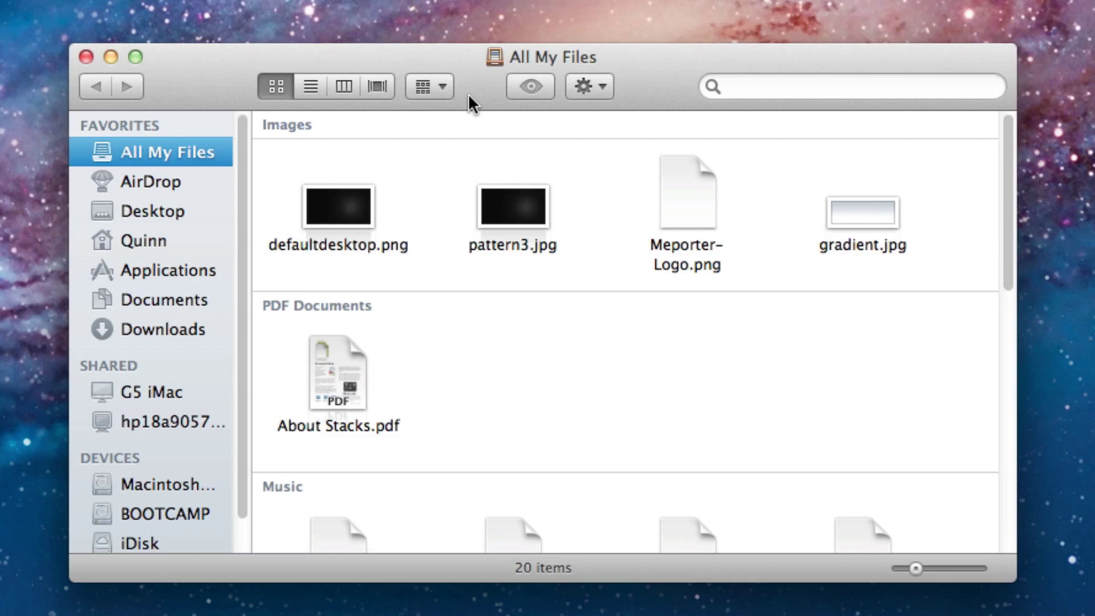
Bring up Go to Folder with /System/Library/CoreServices entered
key("super+shift+g")
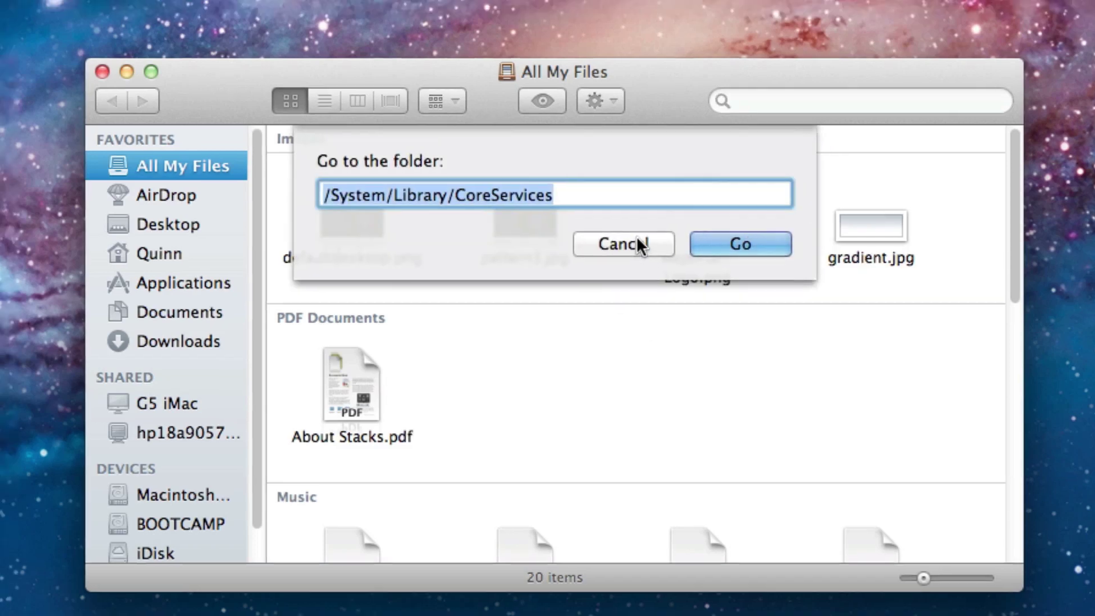
left_click(612, 230)
left_click(240, 9)
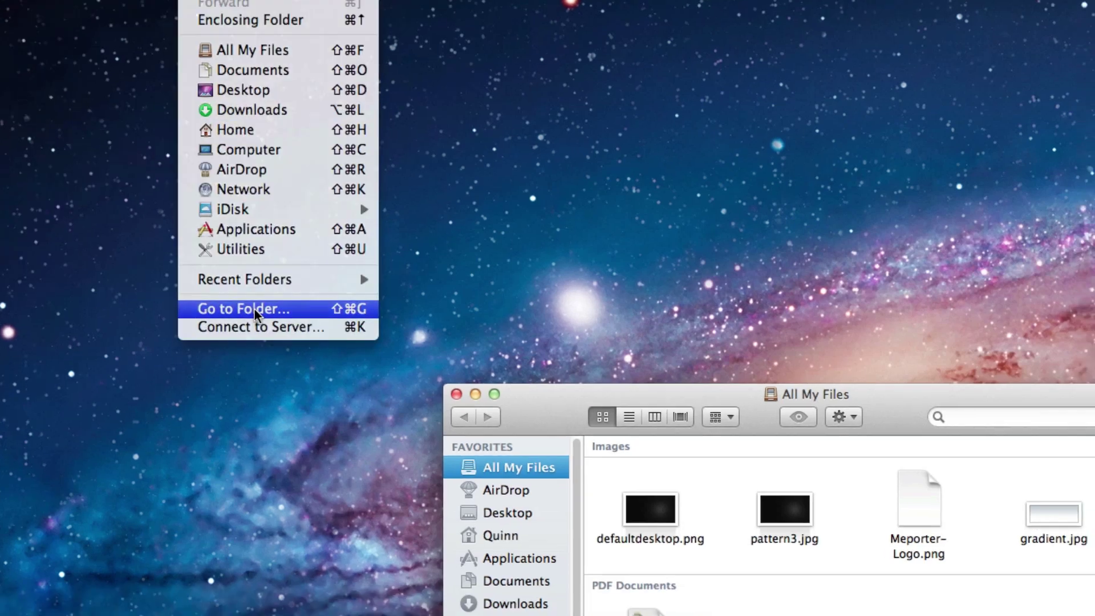
left_click(254, 309)
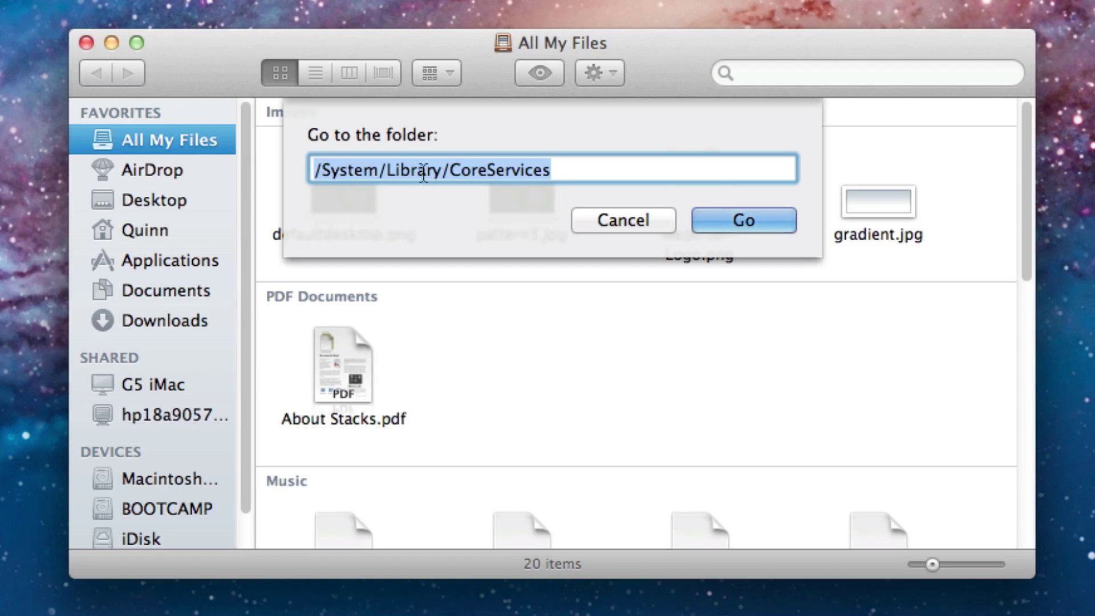
Go to /System/Library/CoreServices and scroll its 118 items to find Dock
left_click(751, 214)
scroll(752, 213, "down", 10)
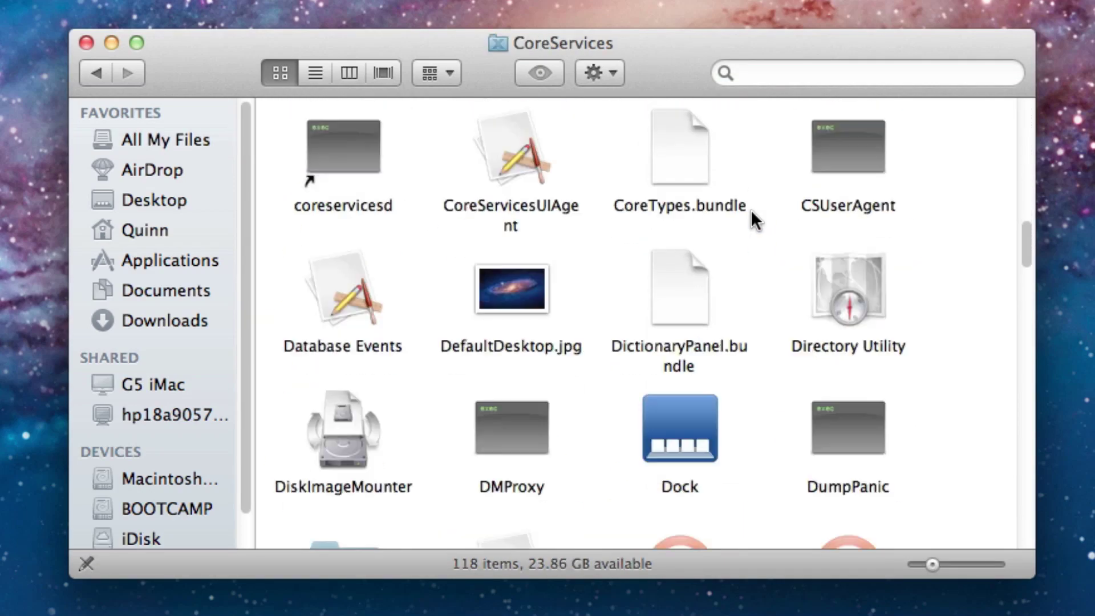
scroll(751, 210, "down", 15)
scroll(750, 210, "up", 12)
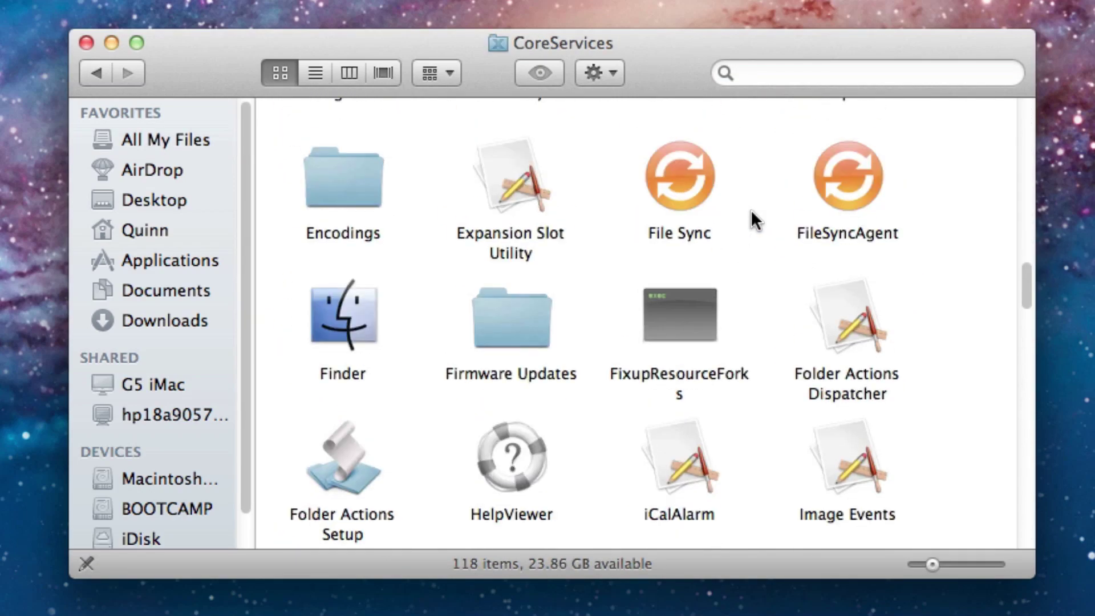
scroll(750, 210, "up", 6)
scroll(751, 210, "down", 6)
scroll(751, 210, "up", 2)
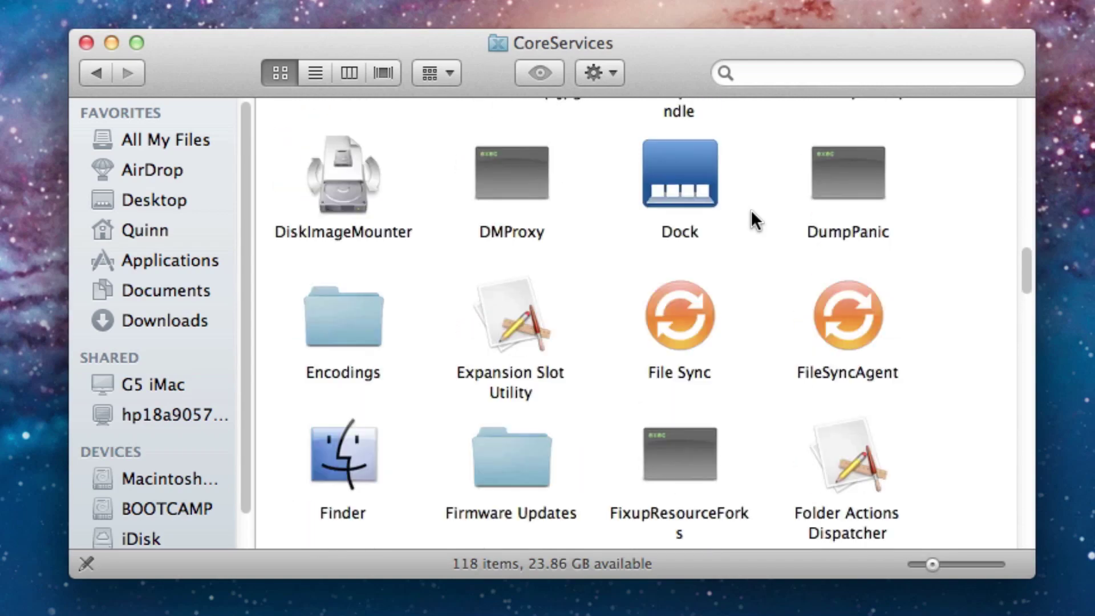
scroll(666, 214, "up", 8)
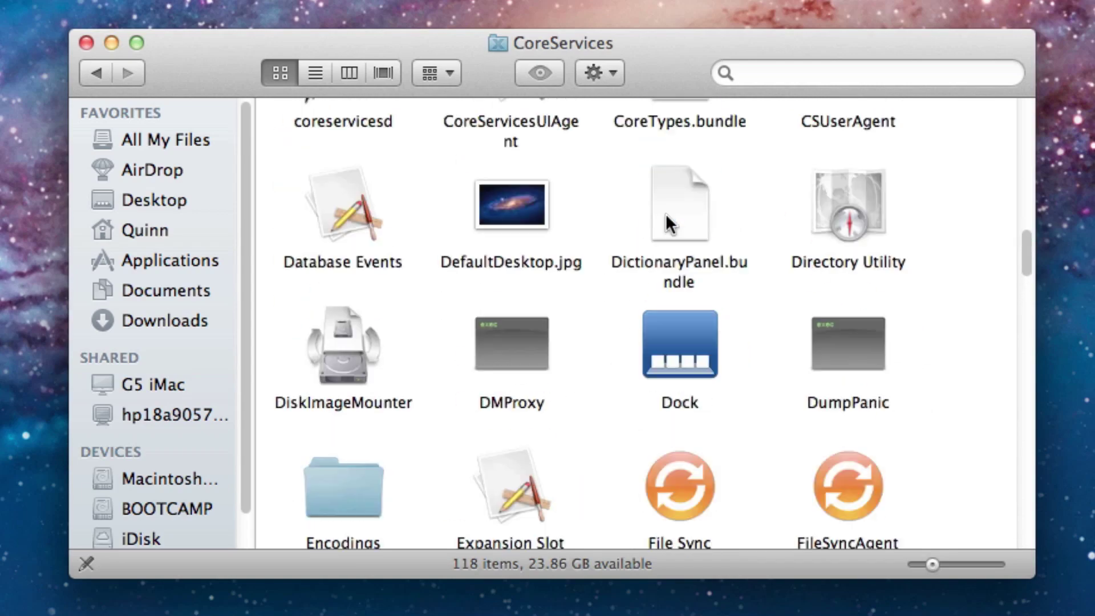
Show the Dock application's package contents
scroll(666, 213, "down", 8)
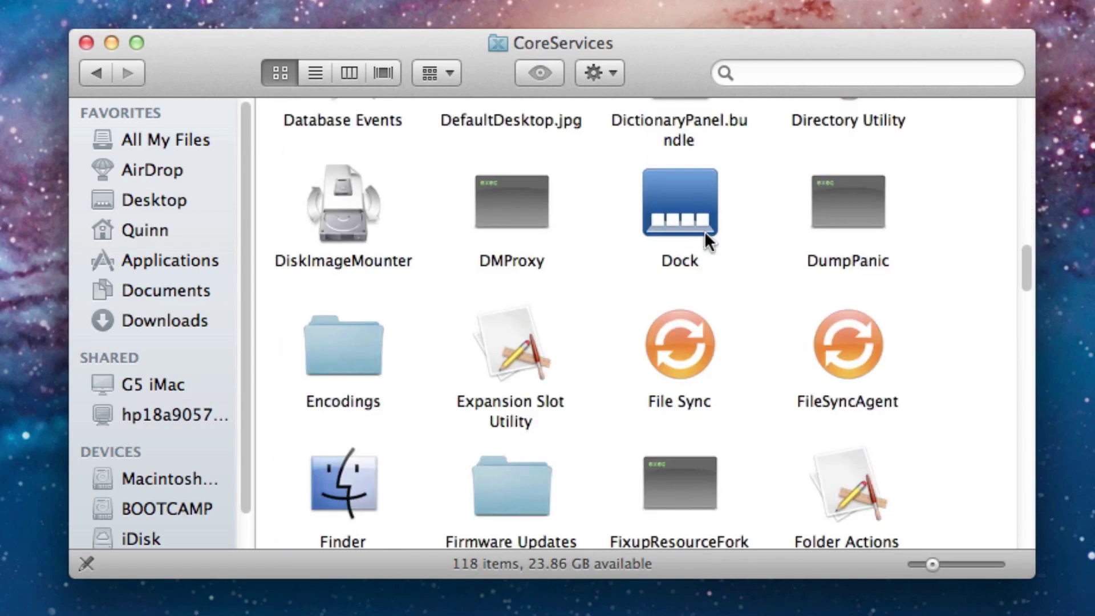
left_click(677, 263)
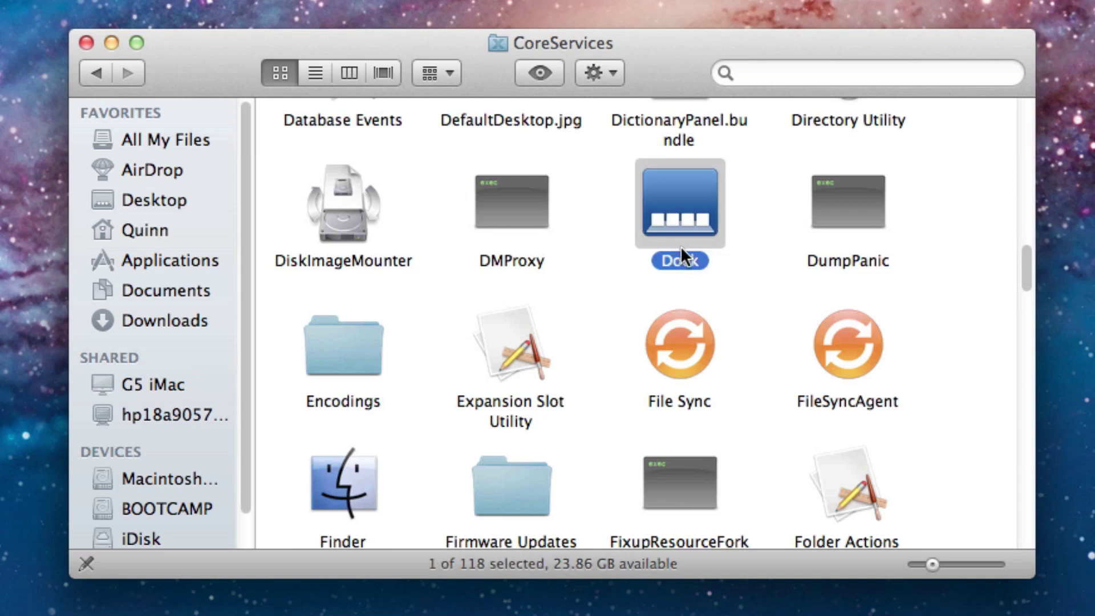
right_click(690, 193)
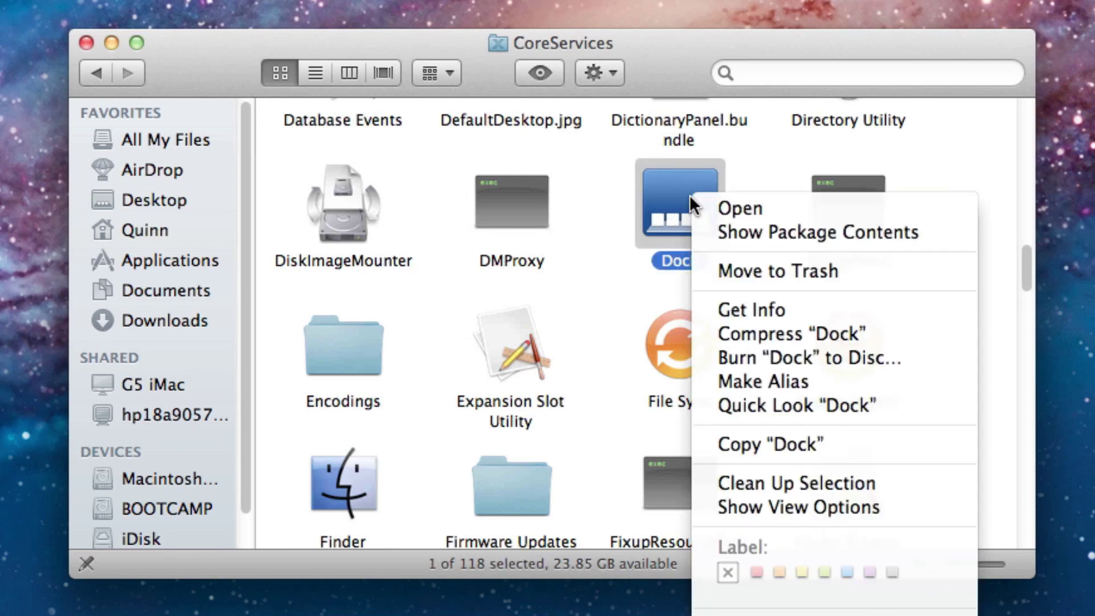
left_click(759, 233)
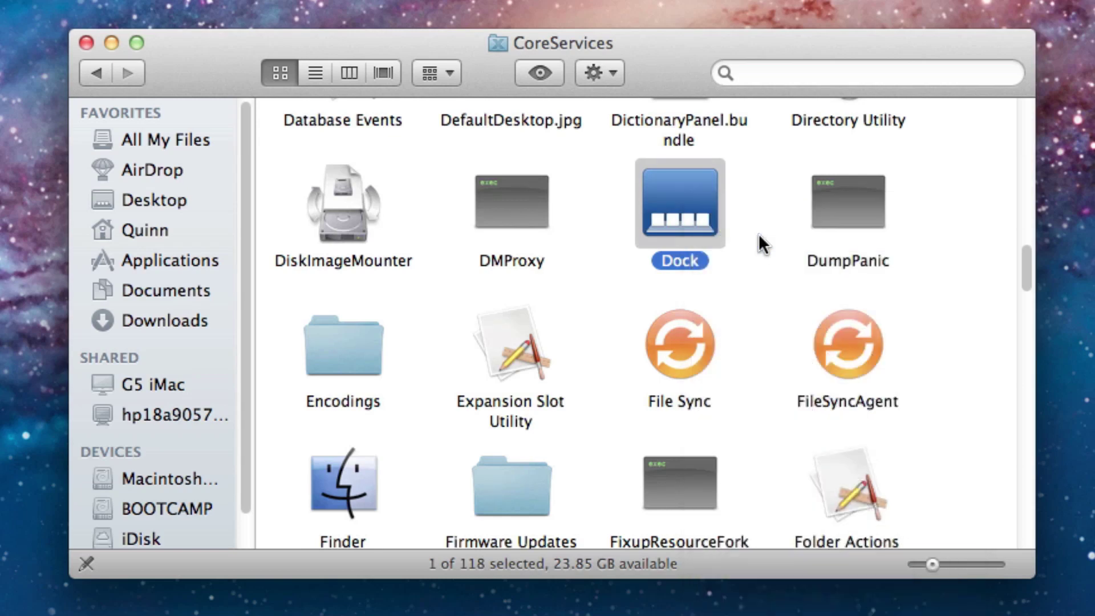
left_click(97, 73)
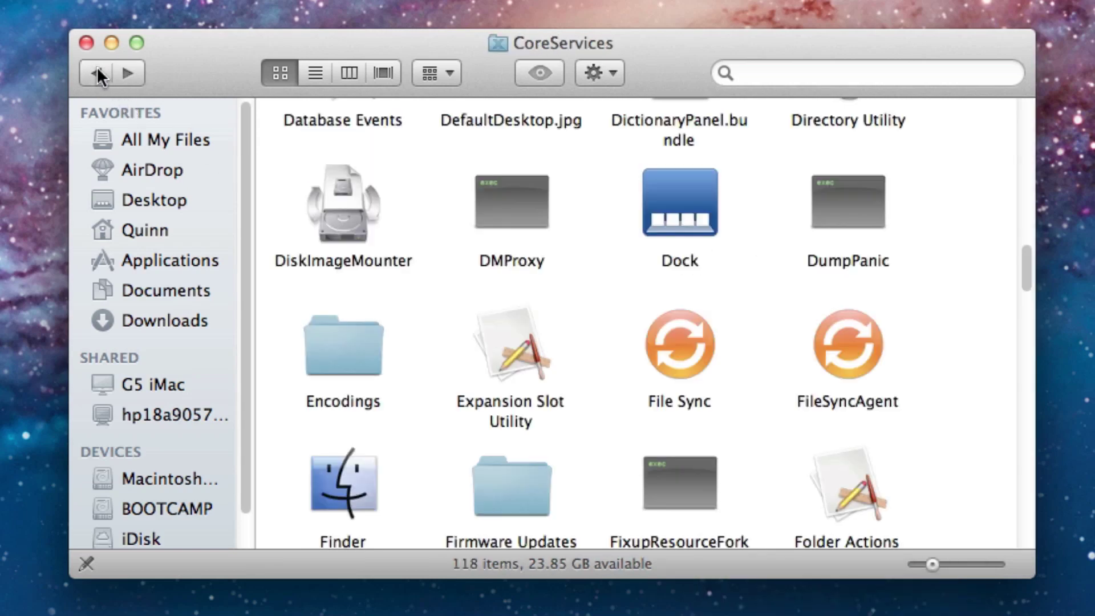
right_click(664, 207)
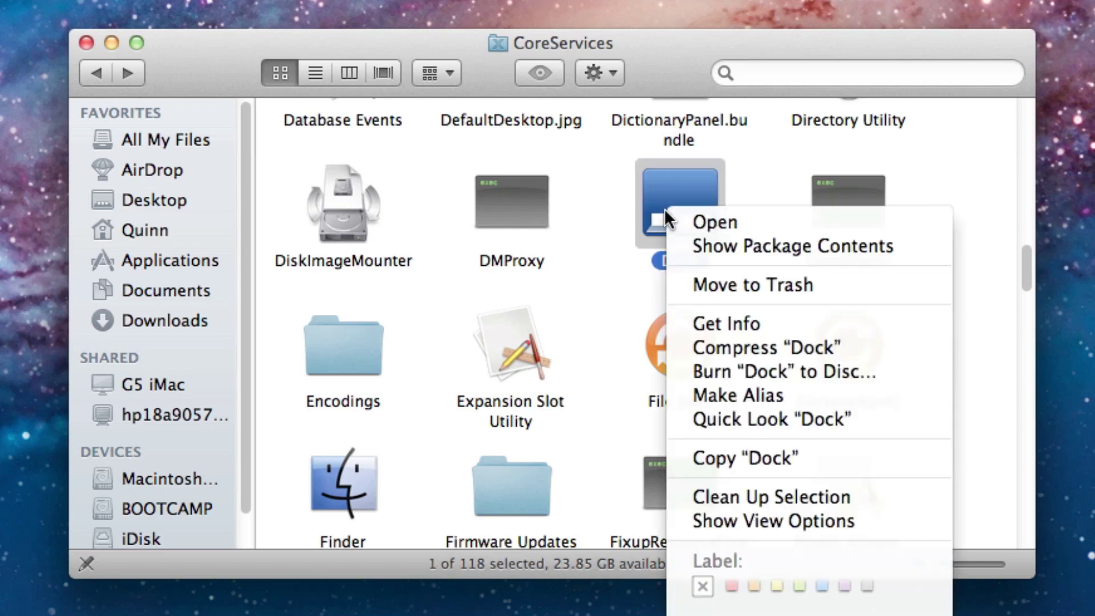
left_click(696, 251)
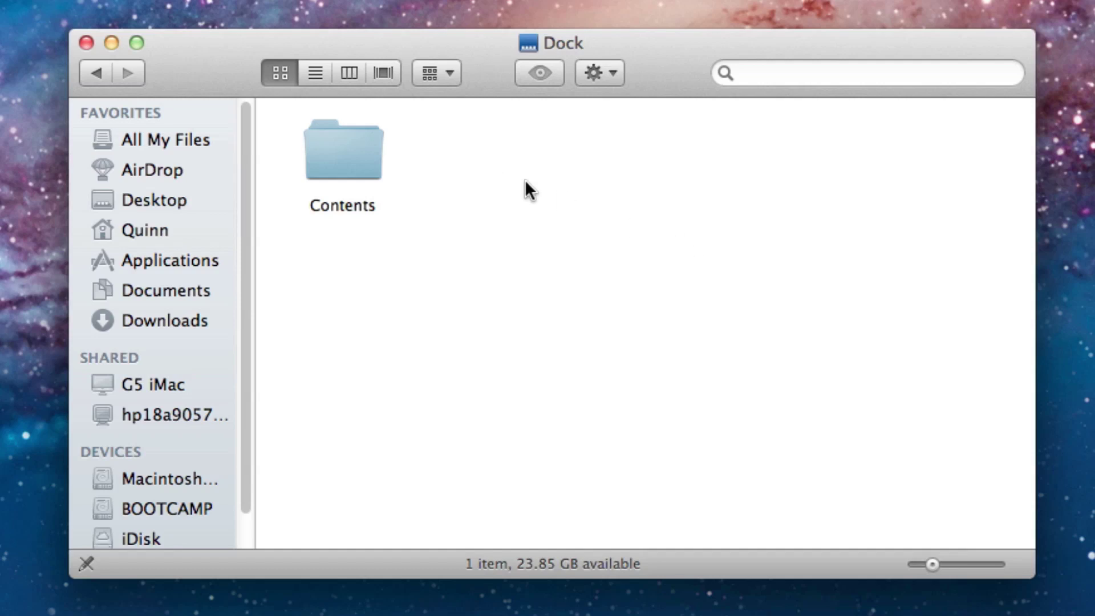
Open Contents, then Resources, which lists defaultdesktop.png among 247 items
double_click(344, 147)
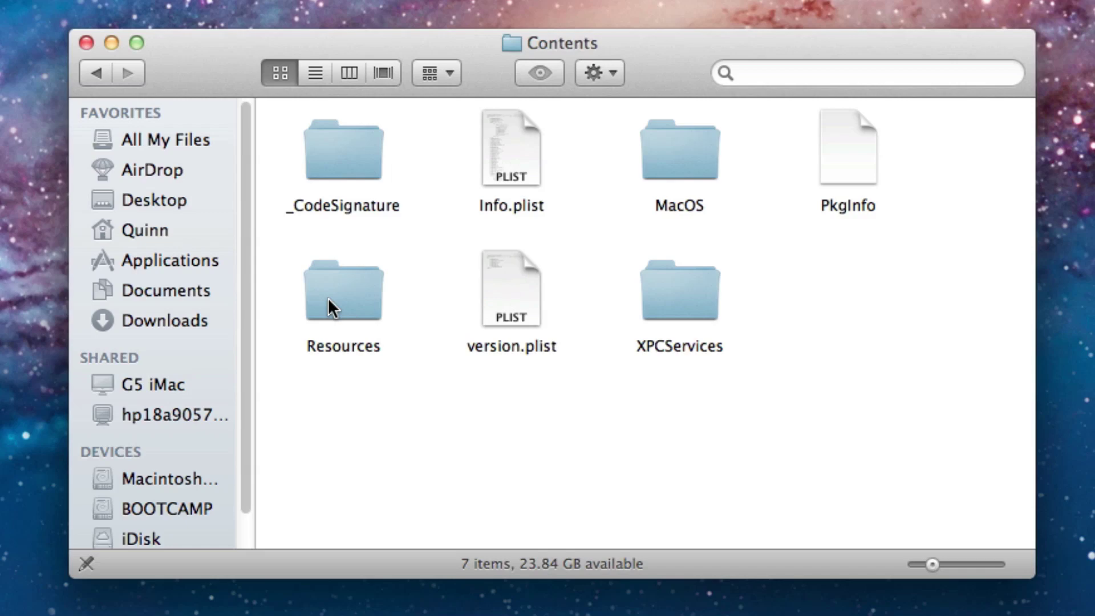
double_click(328, 296)
scroll(623, 259, "down", 15)
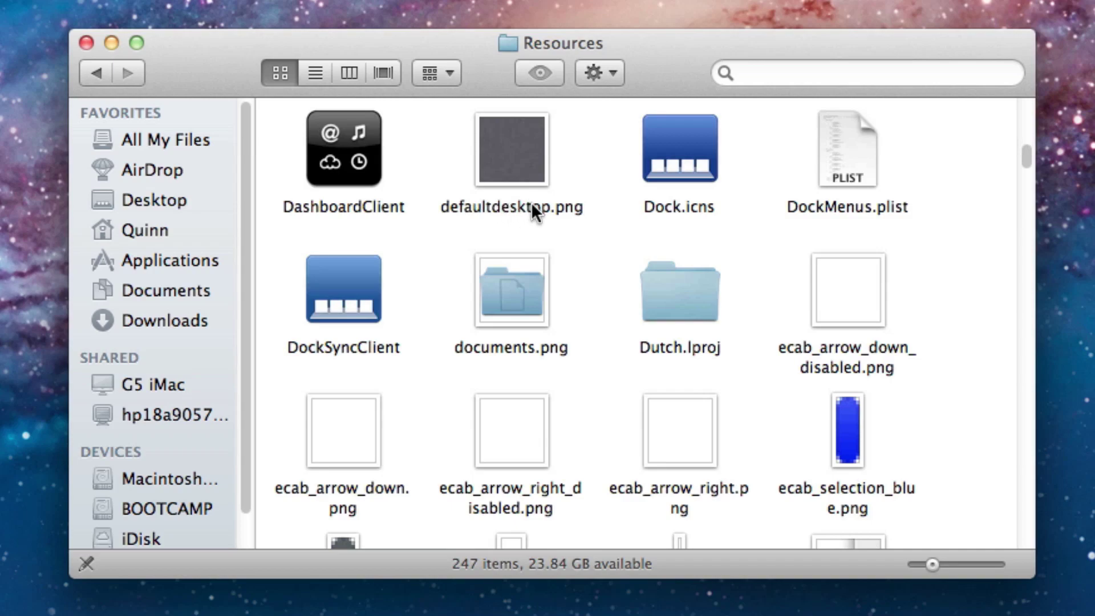
Quick Look the existing grey defaultdesktop.png and check the current Mission Control background
left_click(522, 133)
key("space")
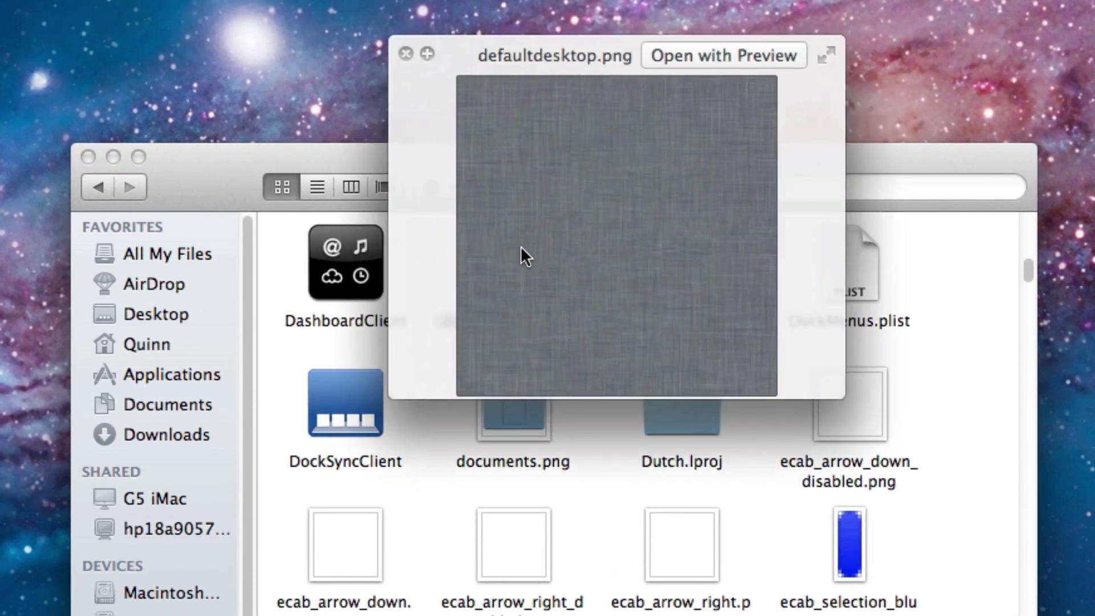
key("space")
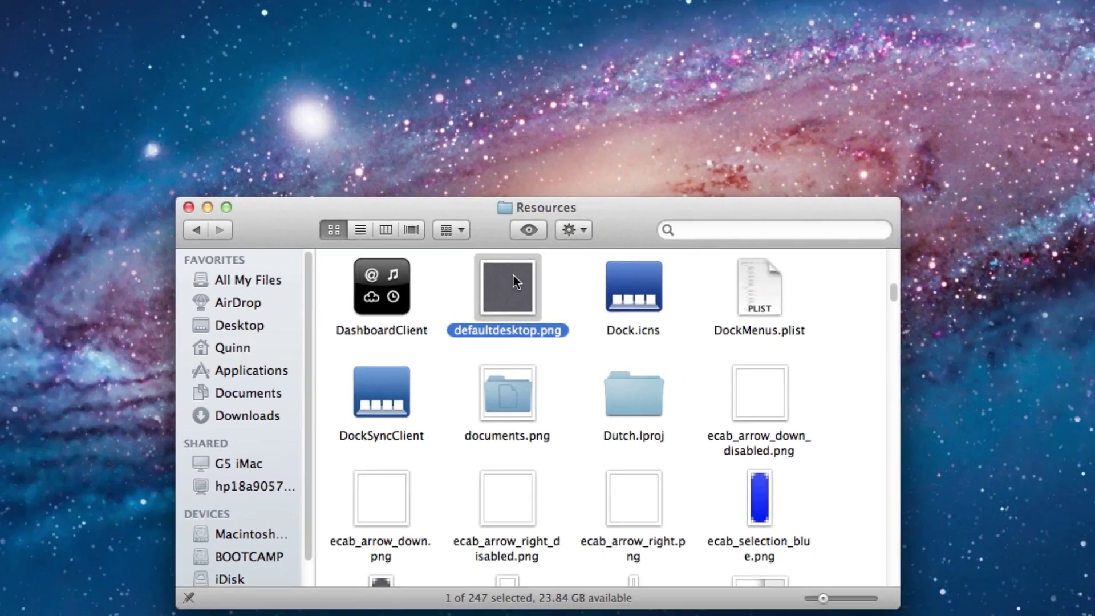
key("ctrl+Up")
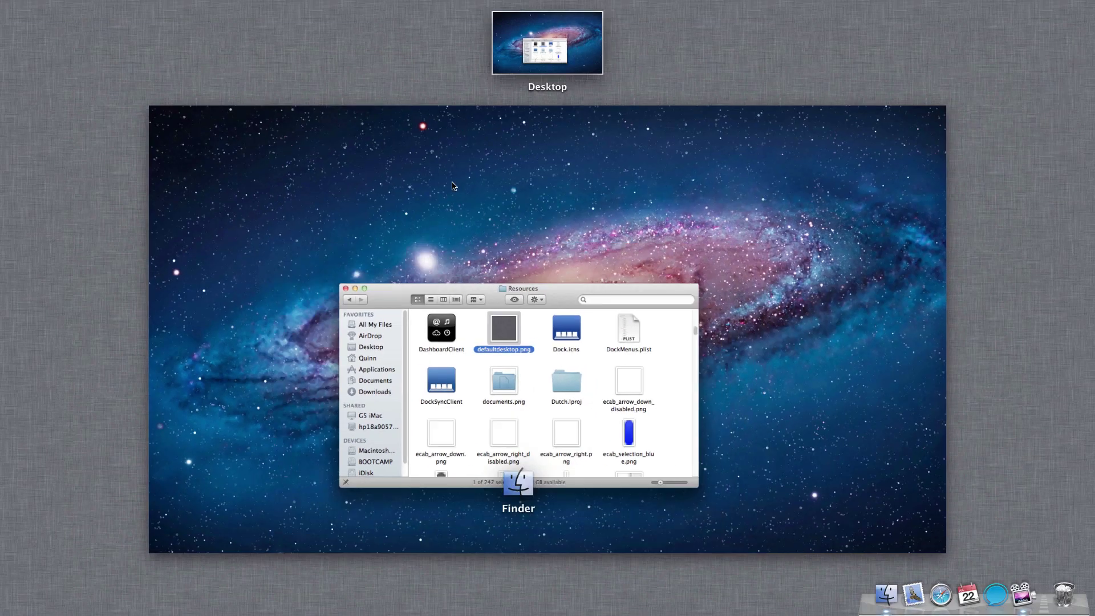
left_click(813, 136)
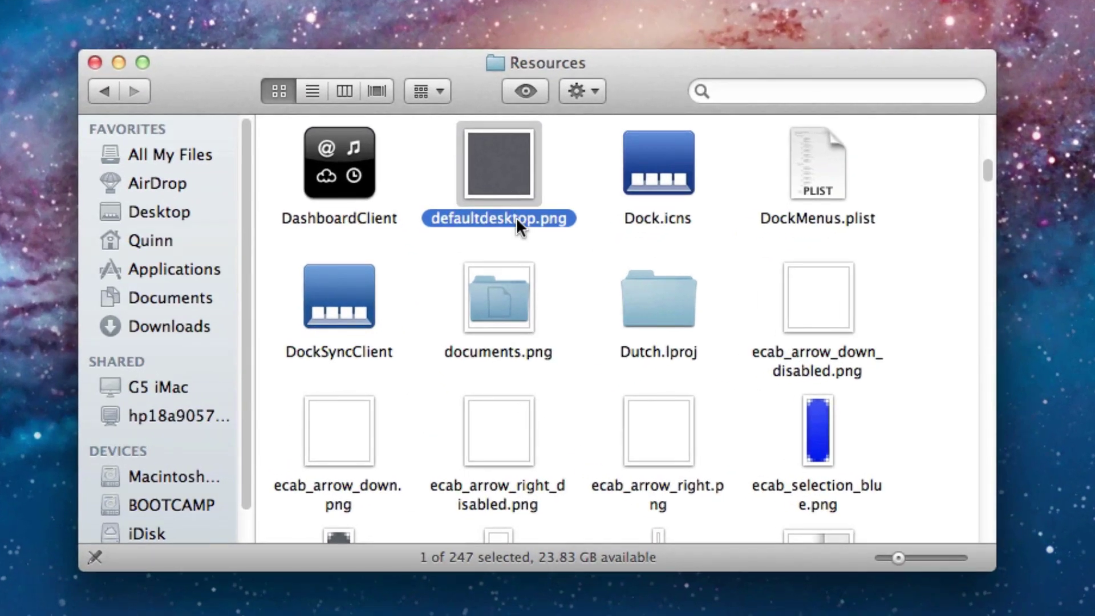
Rename defaultdesktop.png to defaultdesktop1.png, authorizing with the administrator password
left_click(519, 217)
left_click(541, 217)
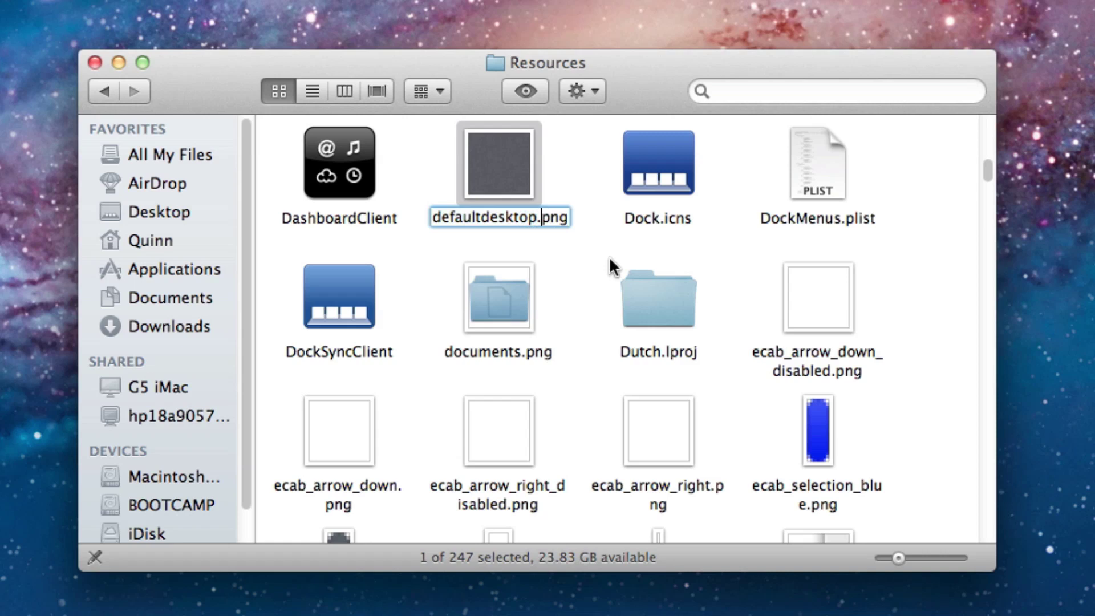
key("Left")
type("1")
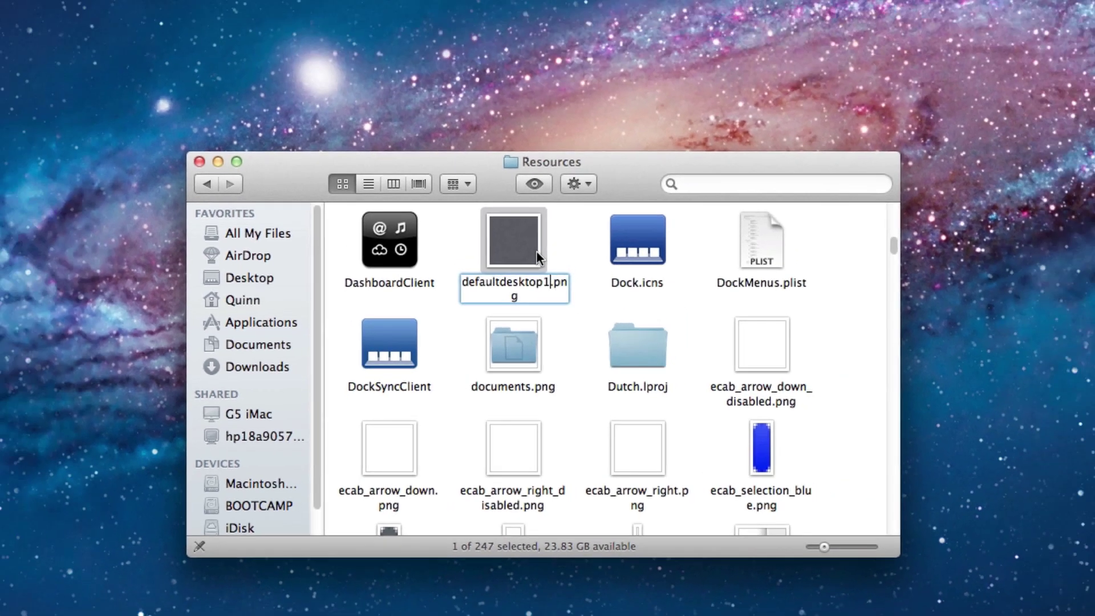
key("BackSpace")
key("Return")
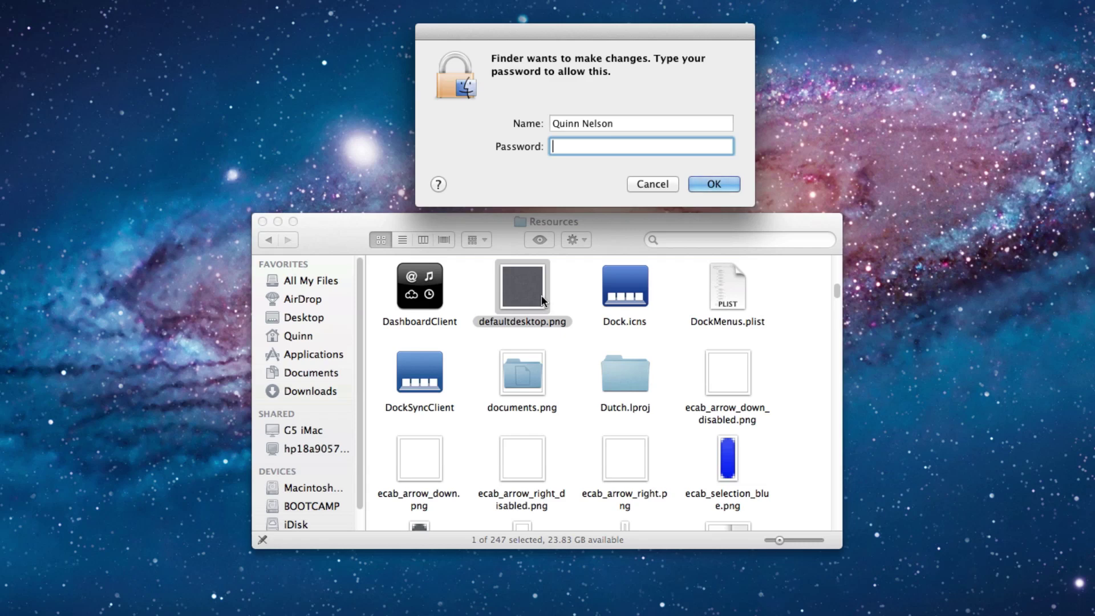
type("••••••••••••")
key("Return")
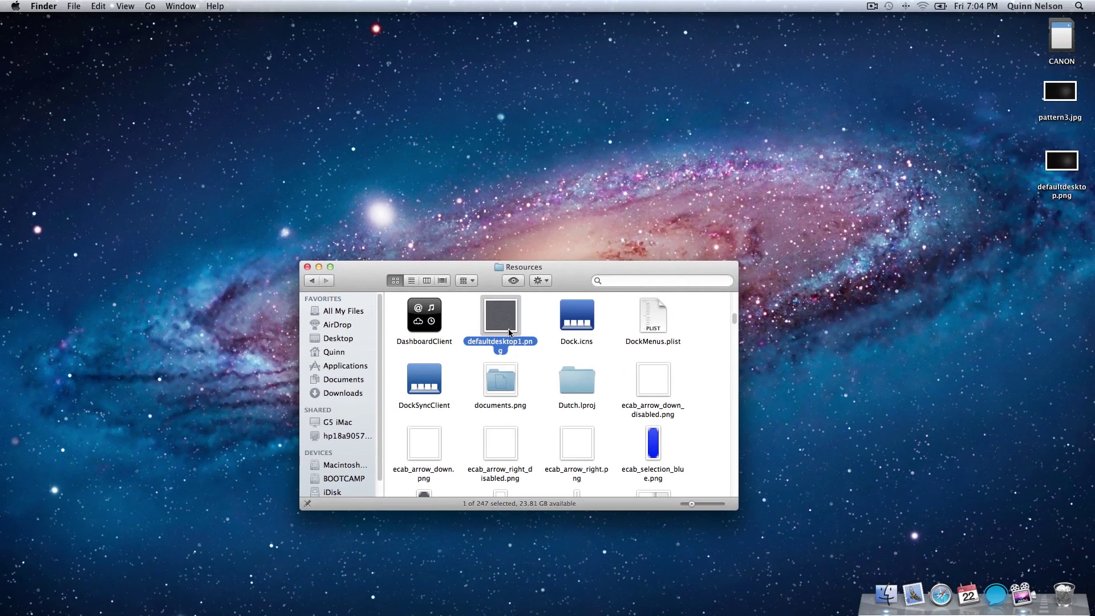
key("F3")
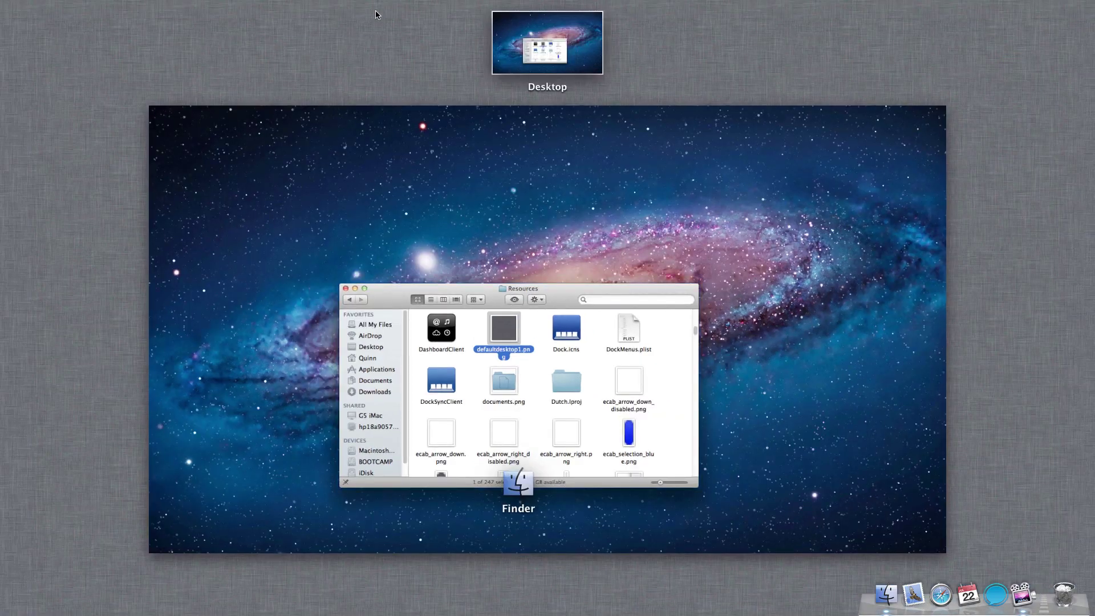
key("F3")
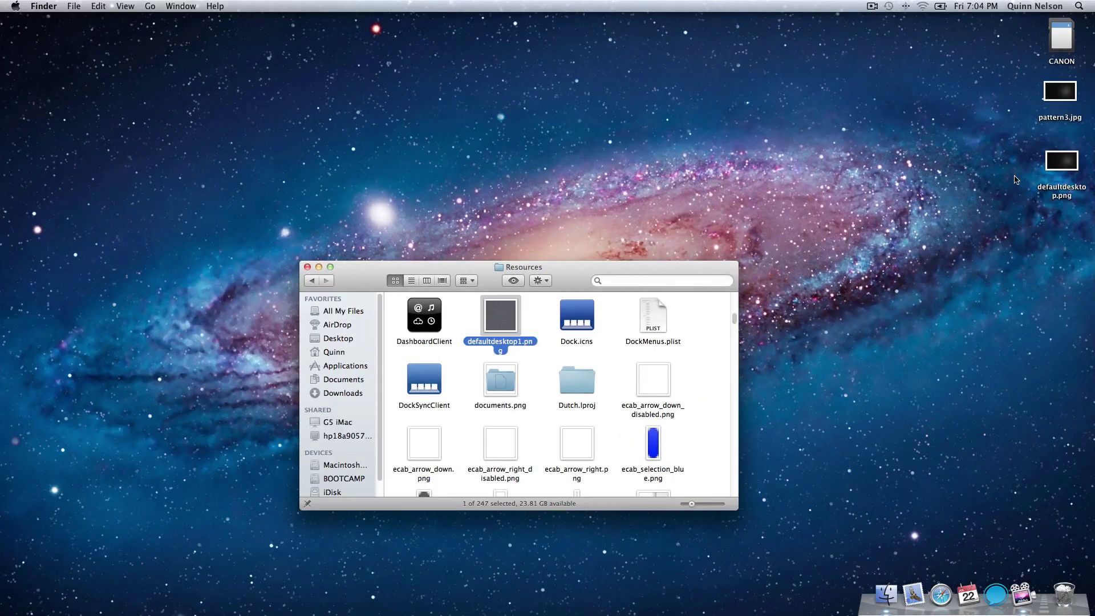
Move defaultdesktop.png from the desktop into Resources, authenticating with the administrator password
left_click_drag(1068, 160, 542, 311)
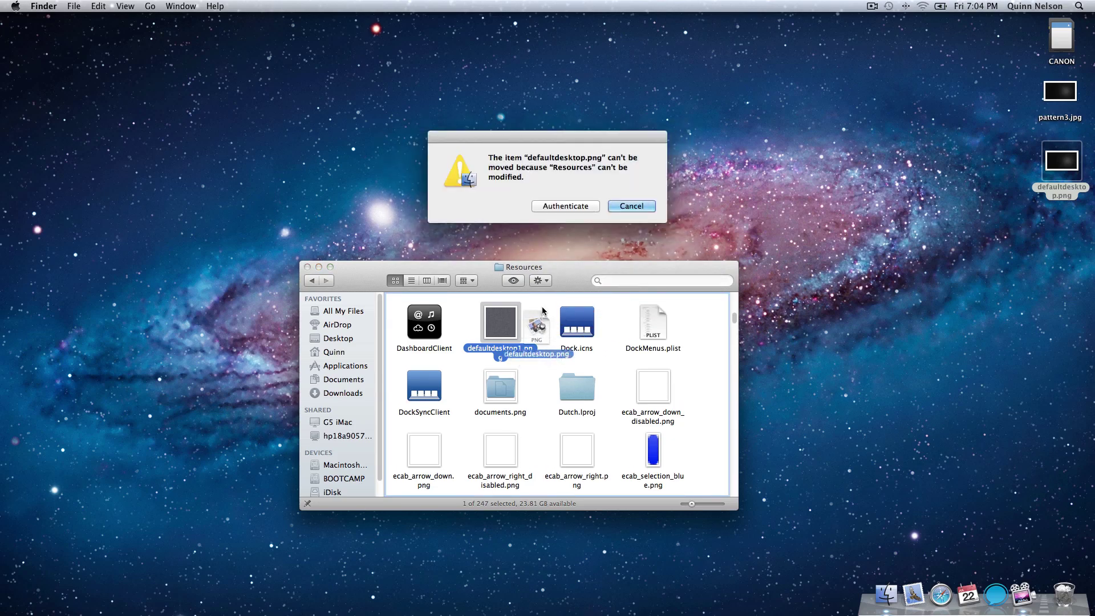
left_click(556, 209)
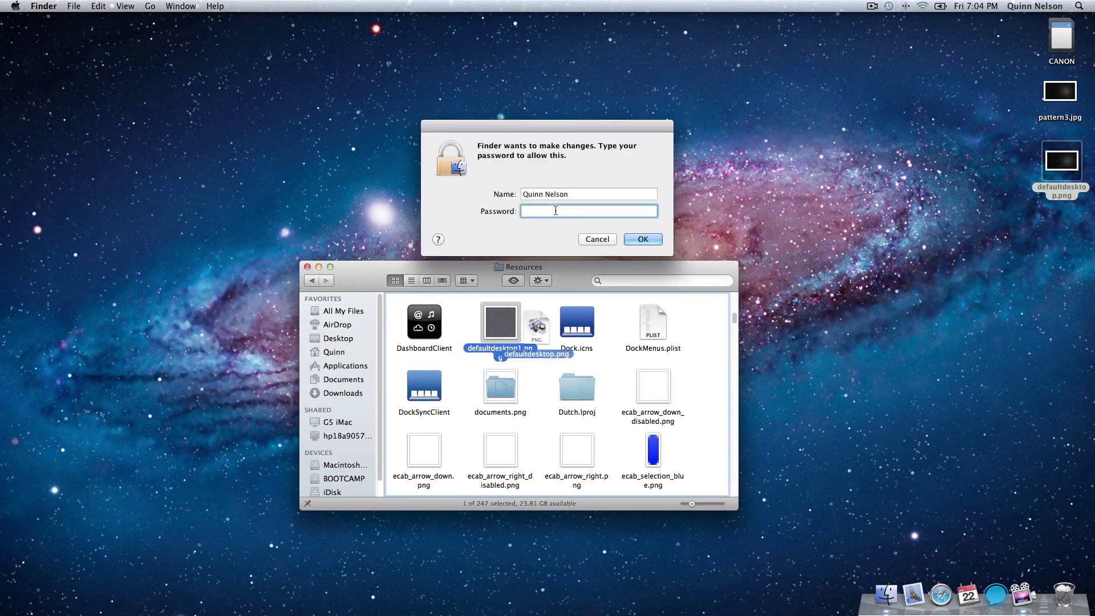
type("a••••••••••")
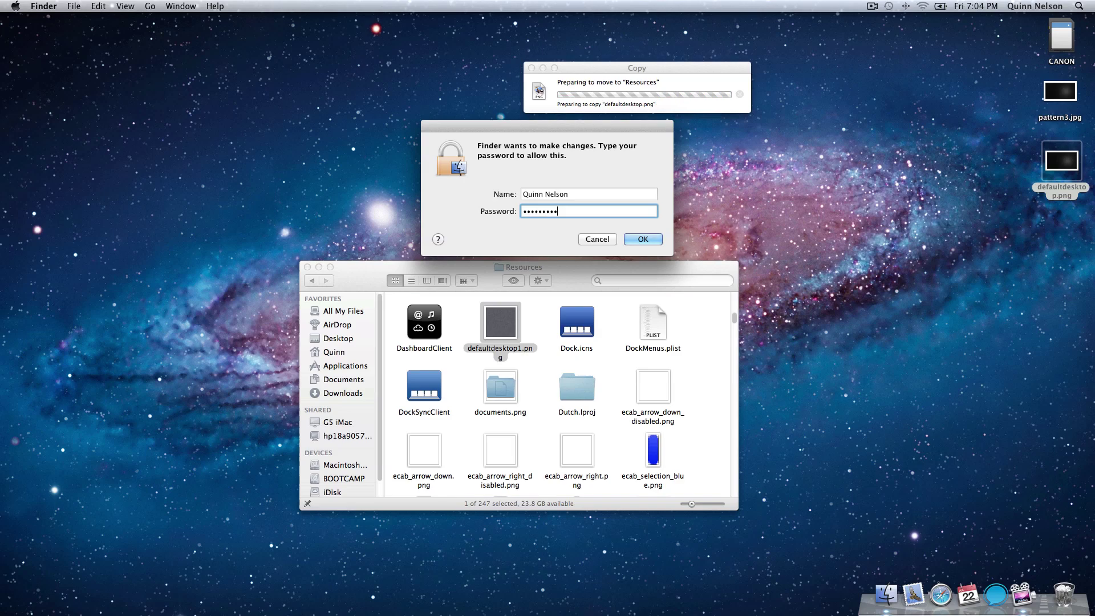
key("Return")
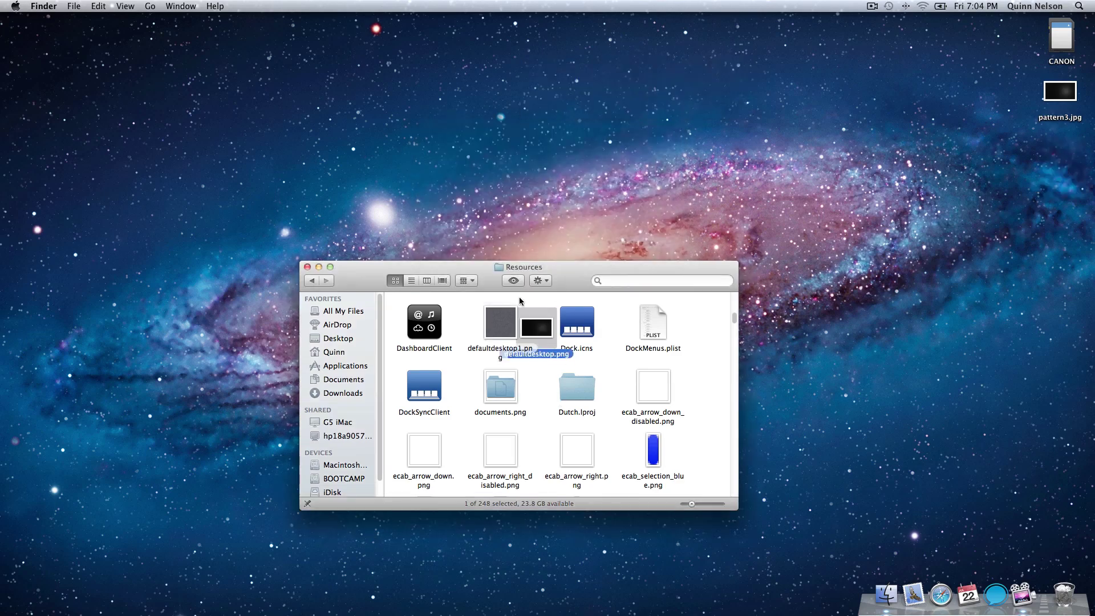
Clean up the Resources icons by name, close the window, and check Mission Control
left_click(150, 5)
mouse_move(125, 6)
mouse_move(189, 81)
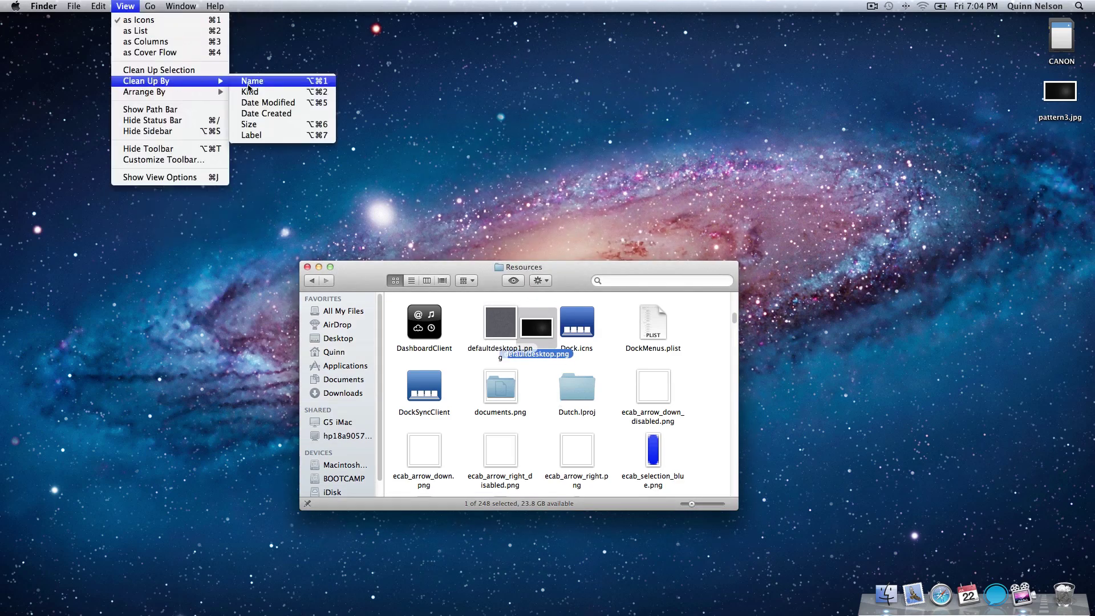
left_click(250, 83)
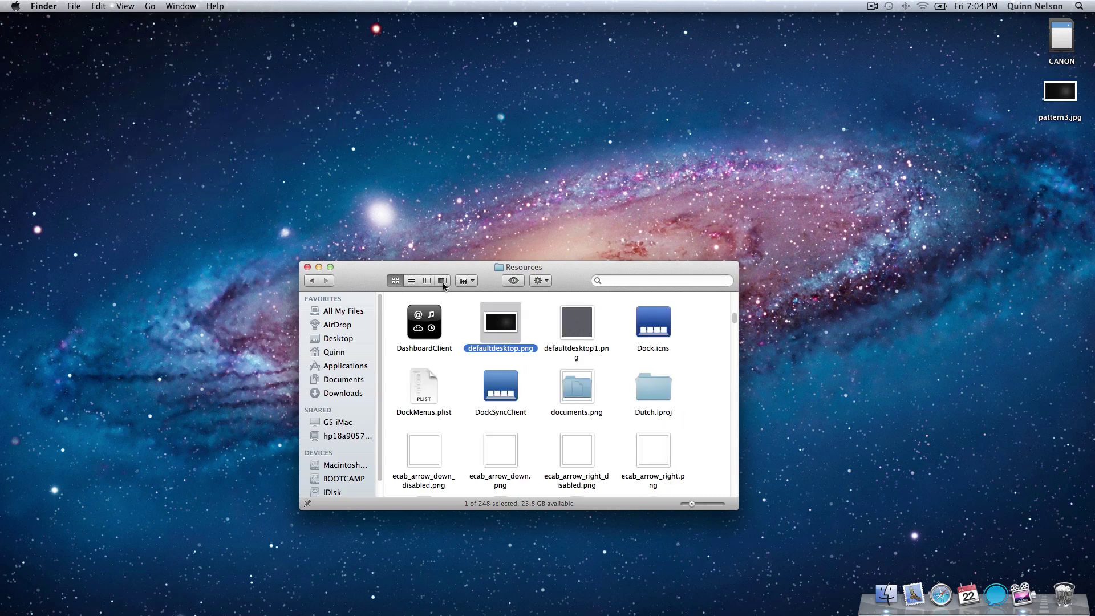
left_click(540, 337)
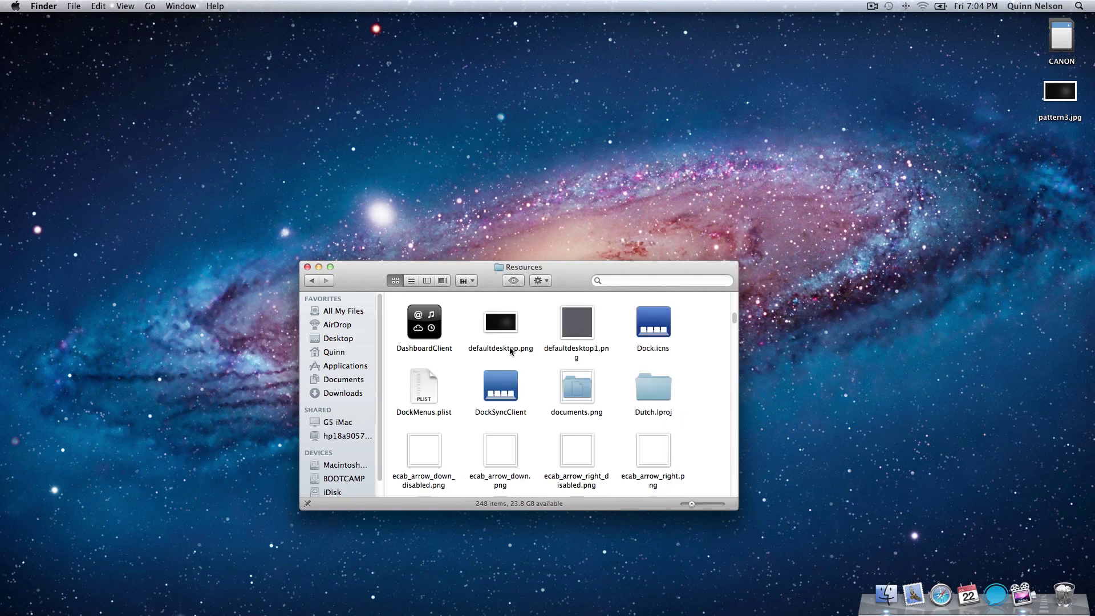
left_click(308, 267)
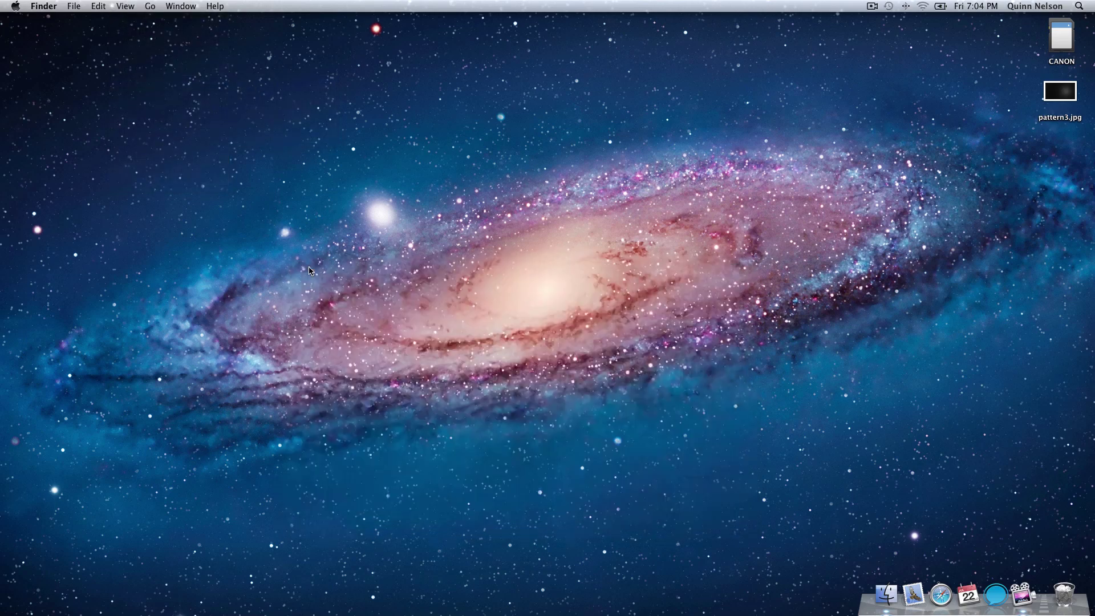
key("ctrl+Up")
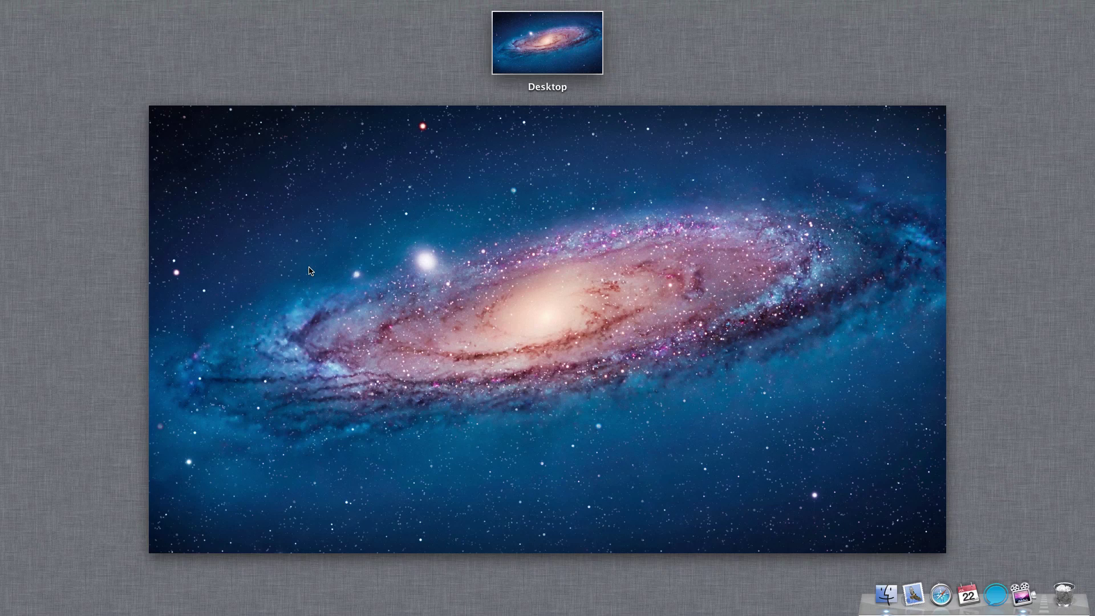
key("ctrl+Up")
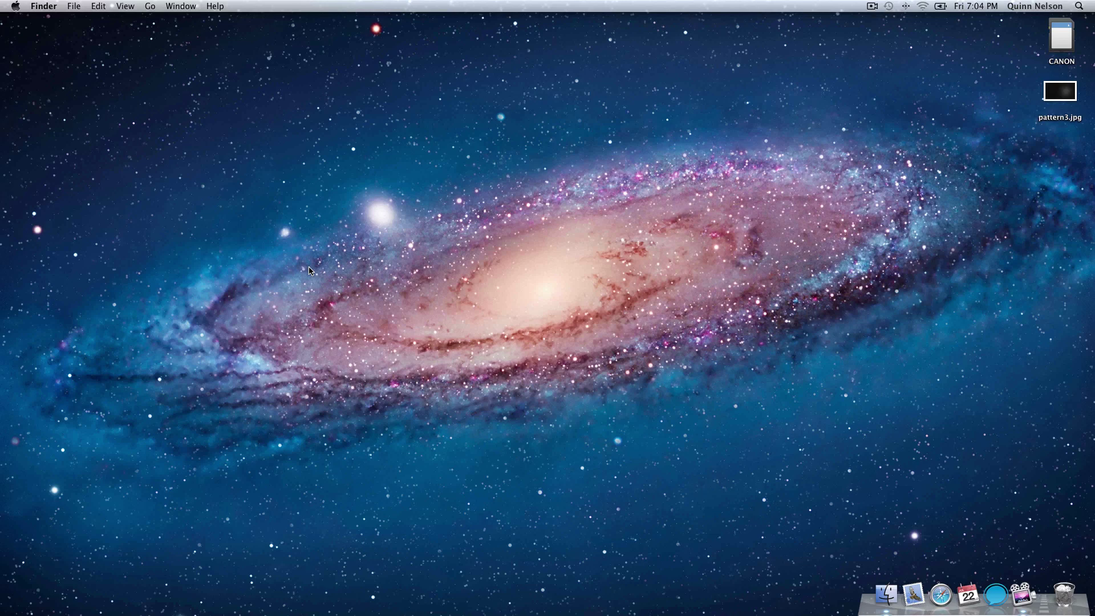
Launch Terminal through a Spotlight search for 'term'
left_click(1078, 5)
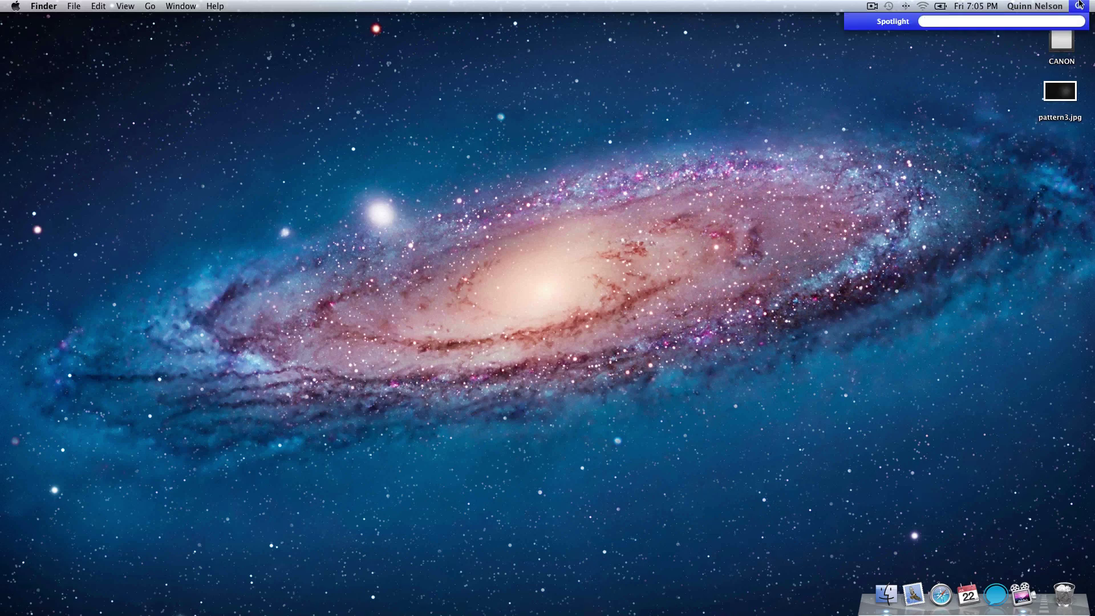
type("termi")
key("Return")
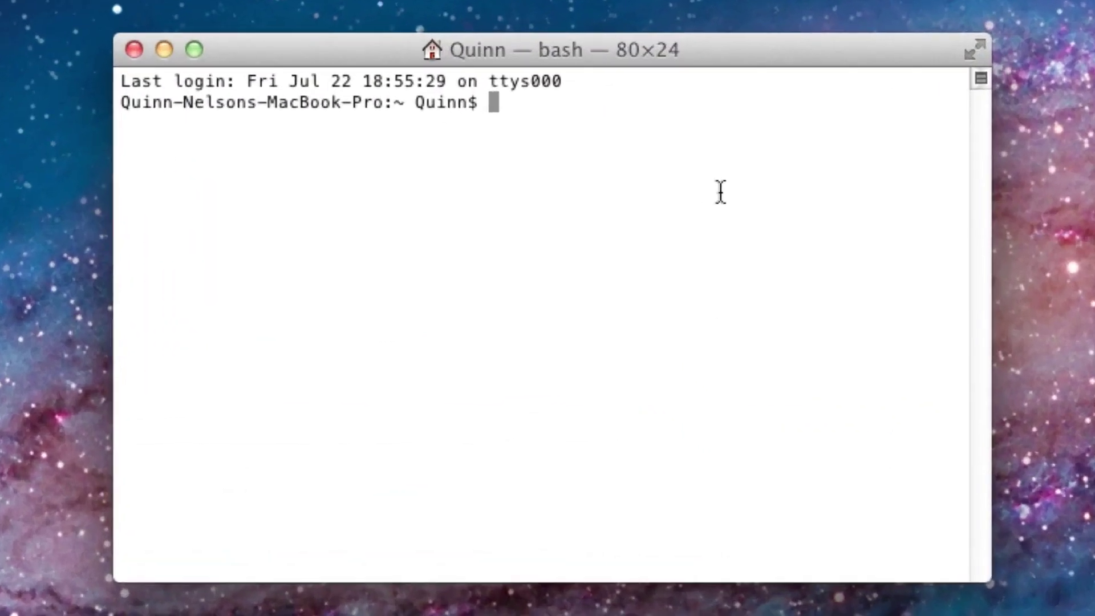
Run killall Dock, quit Terminal, and view the new damask background in Mission Control
type("killall F")
key("BackSpace")
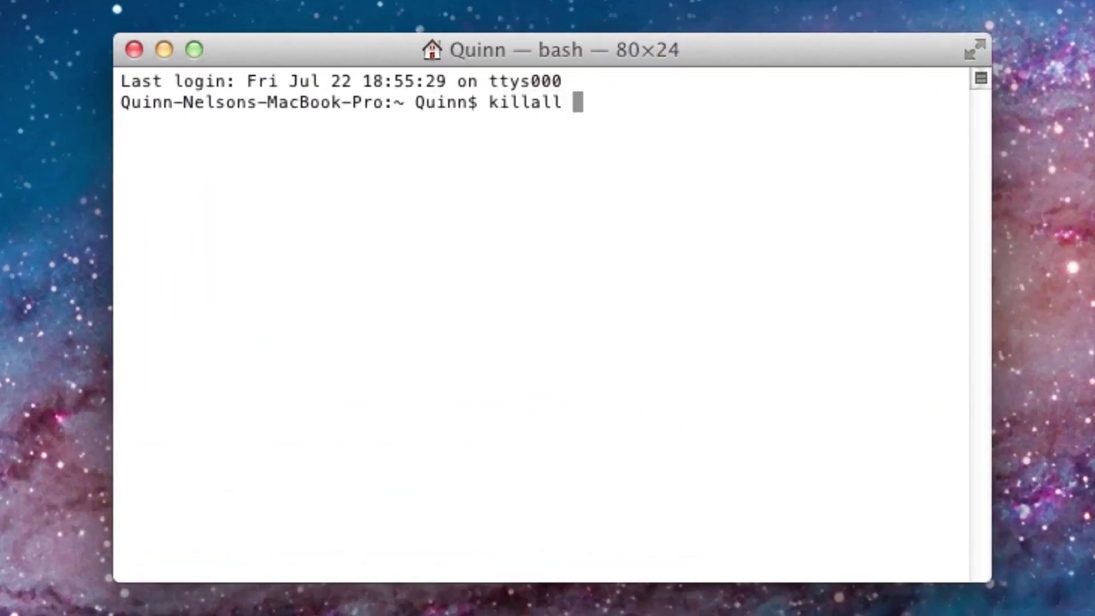
type("Dock")
key("Return")
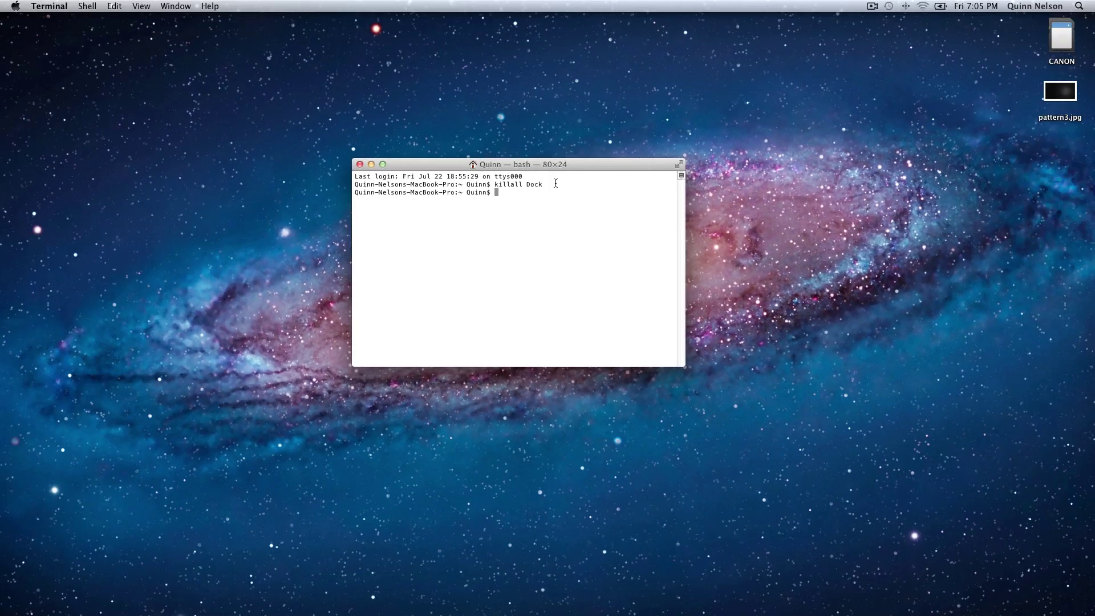
key("cmd+q")
key("F3")
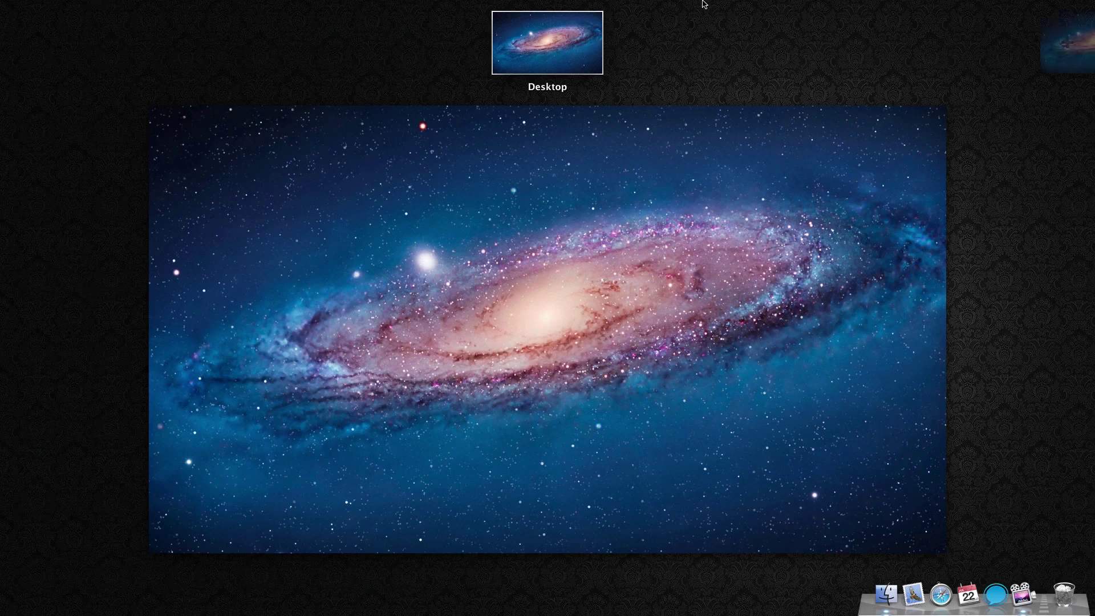
Close and reopen Mission Control to recheck the damask background, then return to the galaxy desktop
left_click(104, 276)
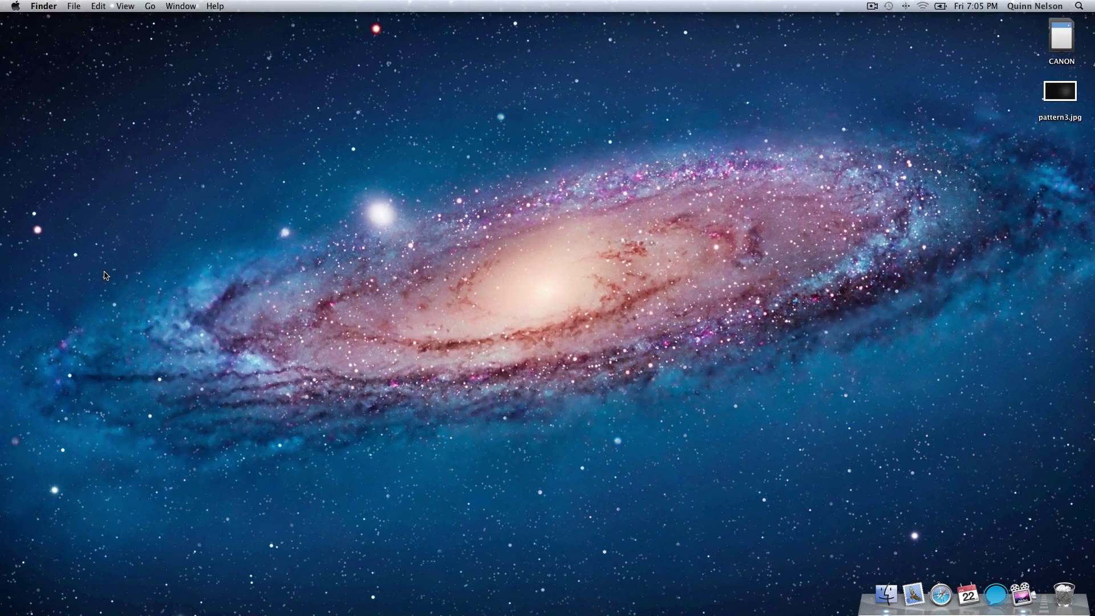
key("ctrl+Up")
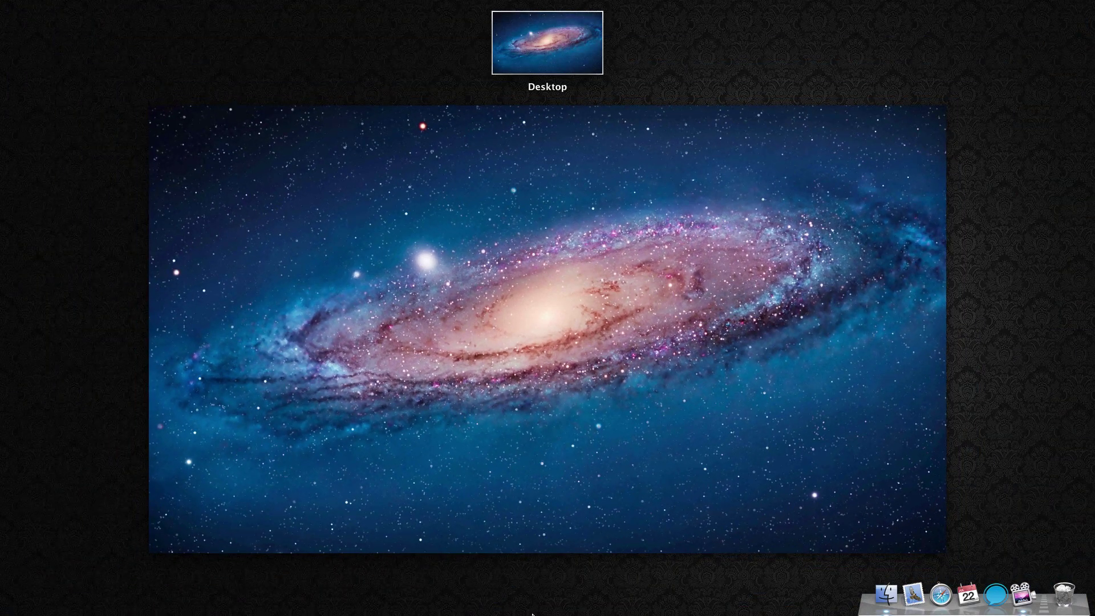
left_click(627, 242)
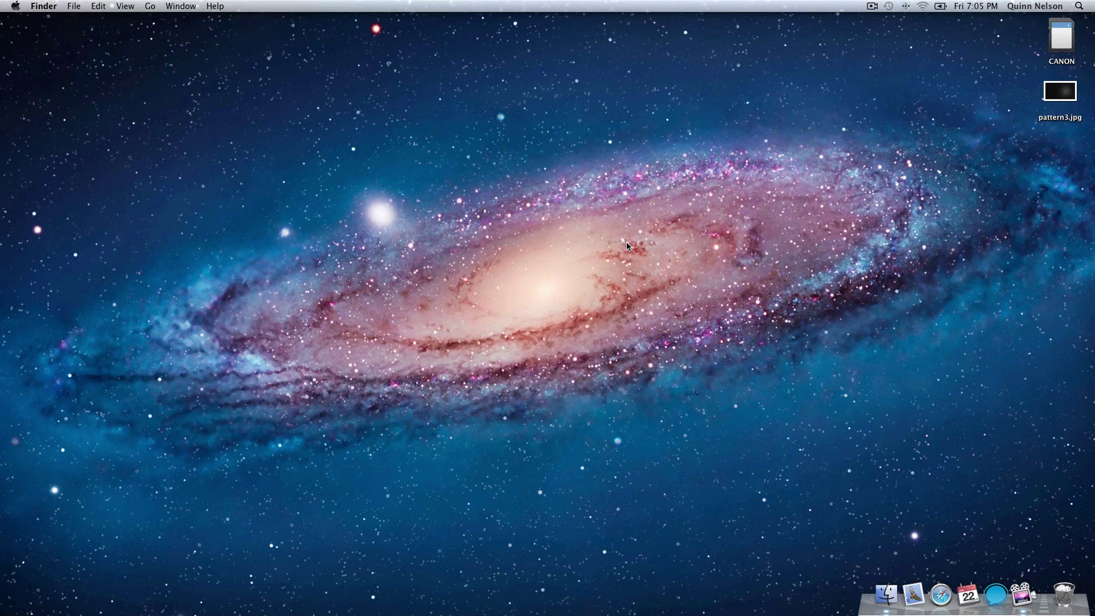